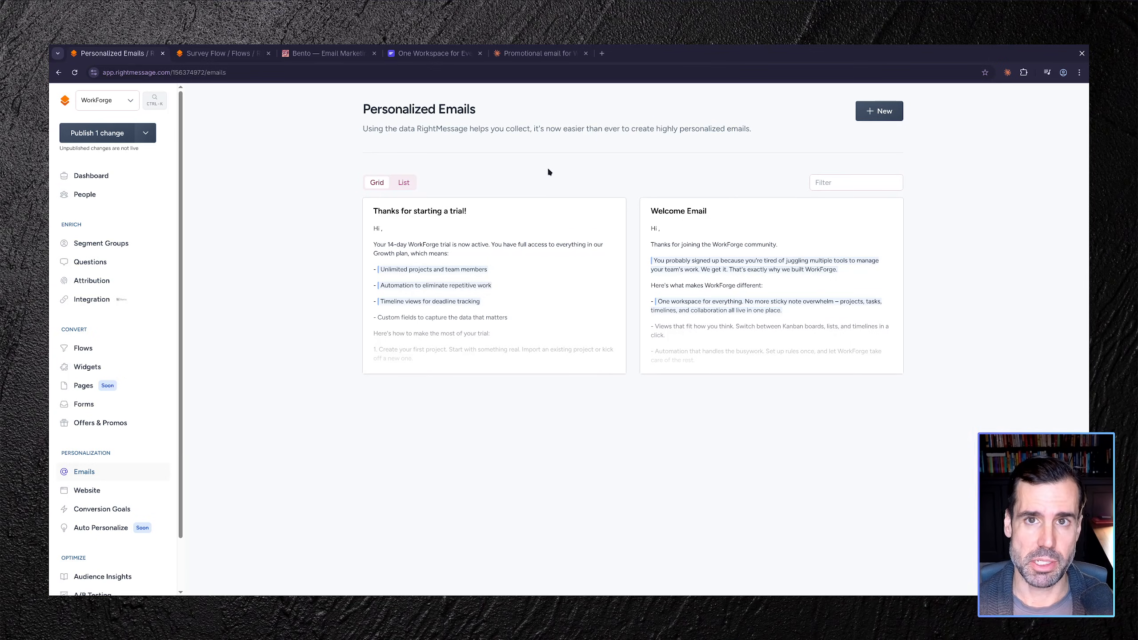
- Create a new personalized email and paste the WorkForge promotional copy into its content
left_click(879, 115)
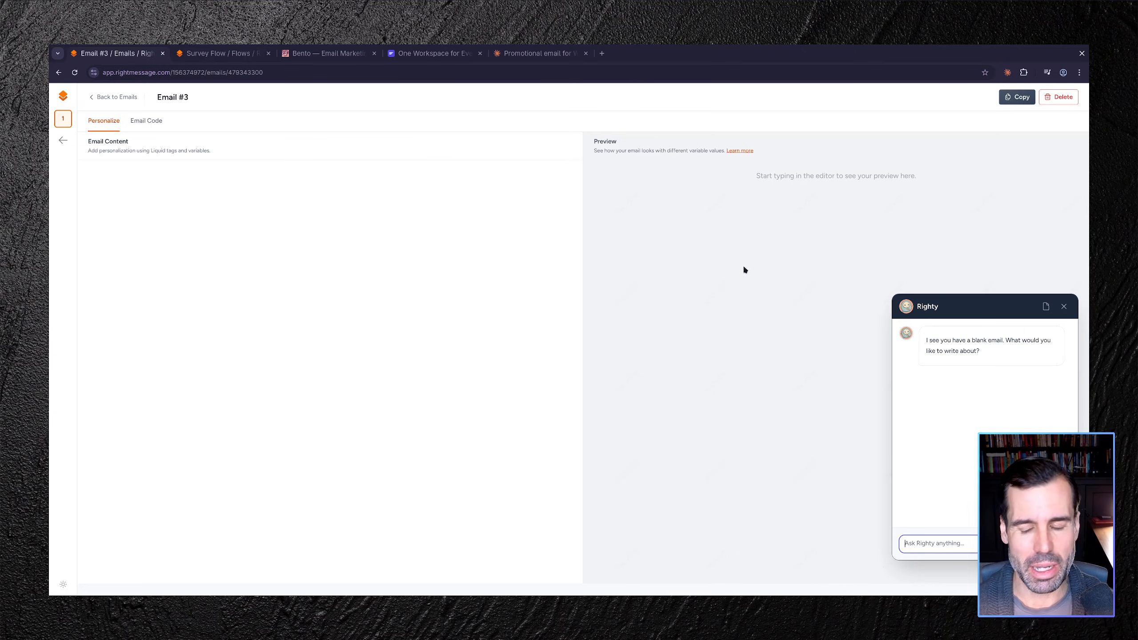
left_click(1064, 307)
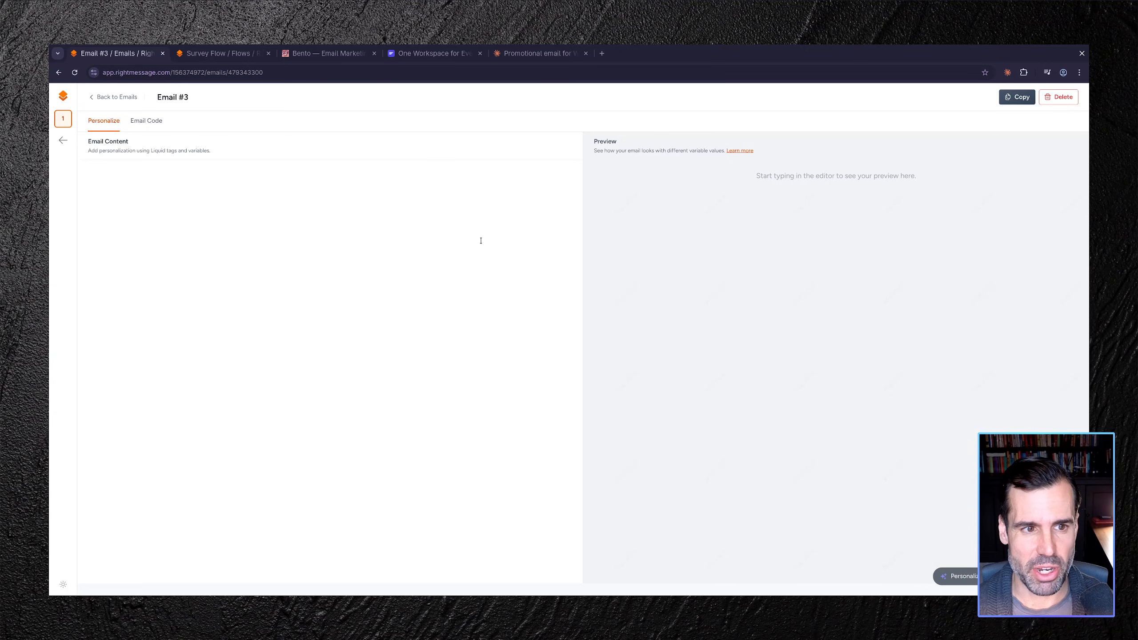
left_click(480, 241)
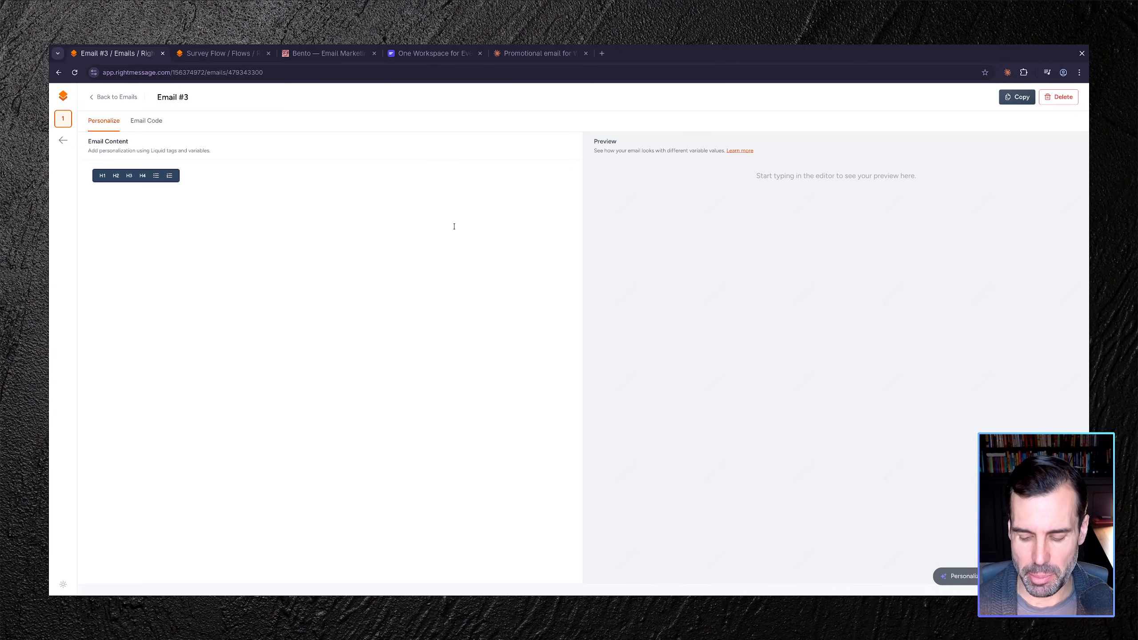
key("ctrl+v")
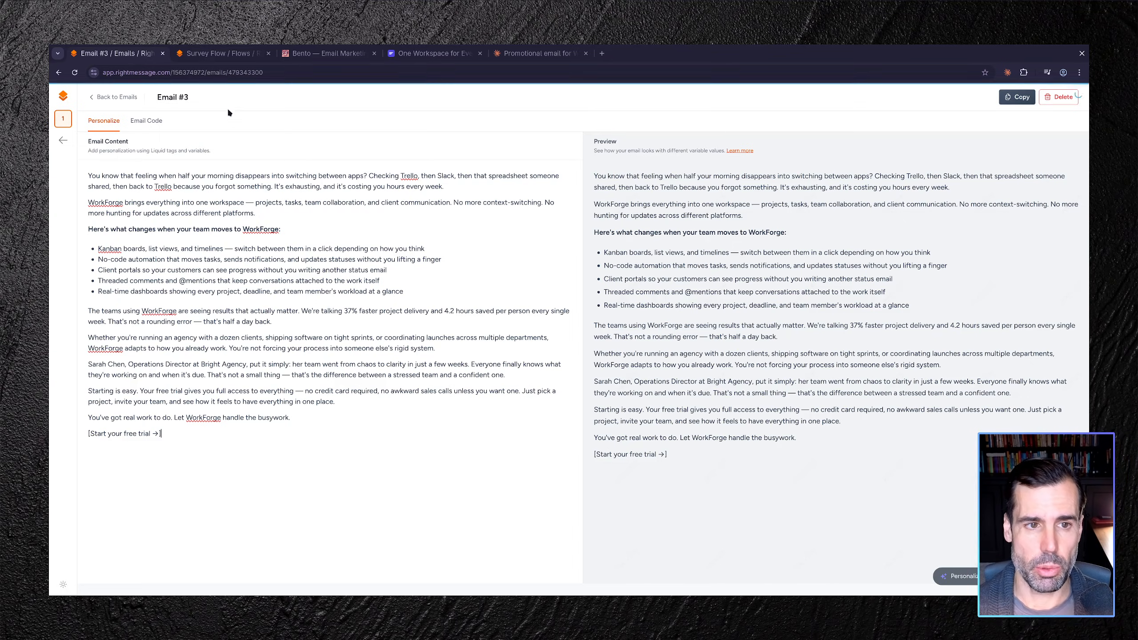
- Switch to the Survey Flow and examine its structure from the survey's starting point through the team and project management questions
left_click(223, 54)
left_click_drag(401, 185, 370, 310)
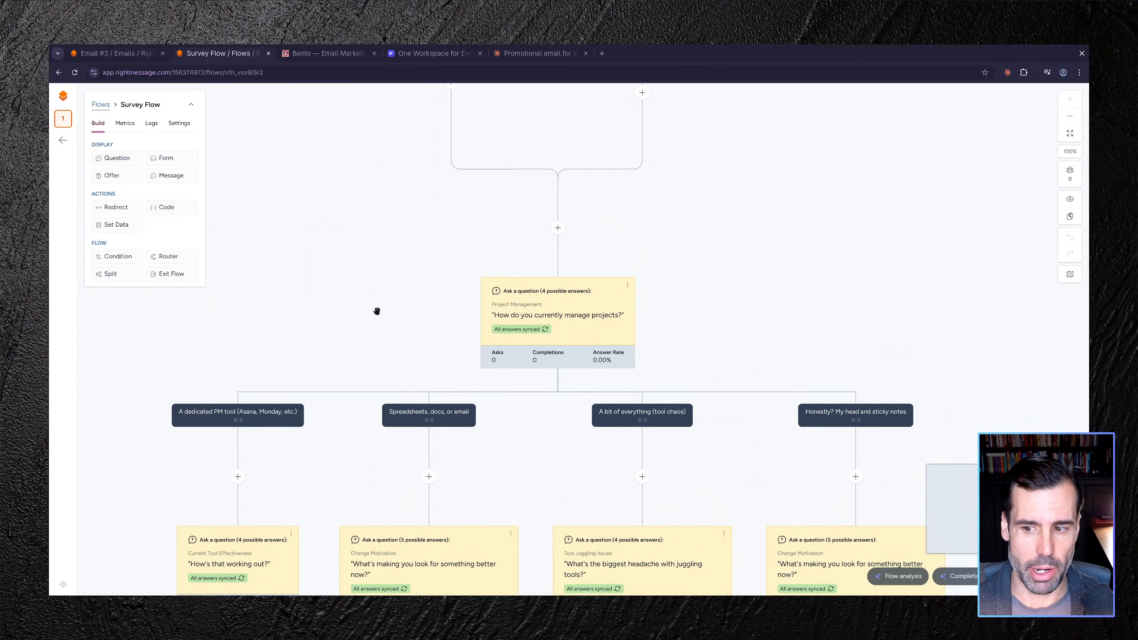
left_click(1070, 116)
left_click(1070, 116)
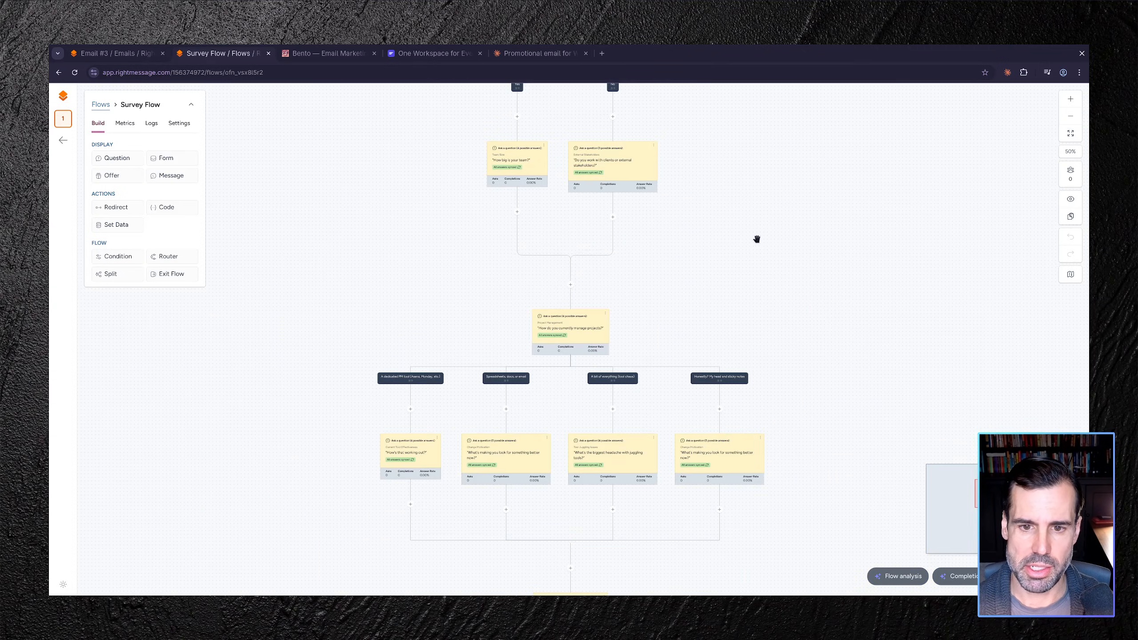
scroll(756, 291, "up", 5)
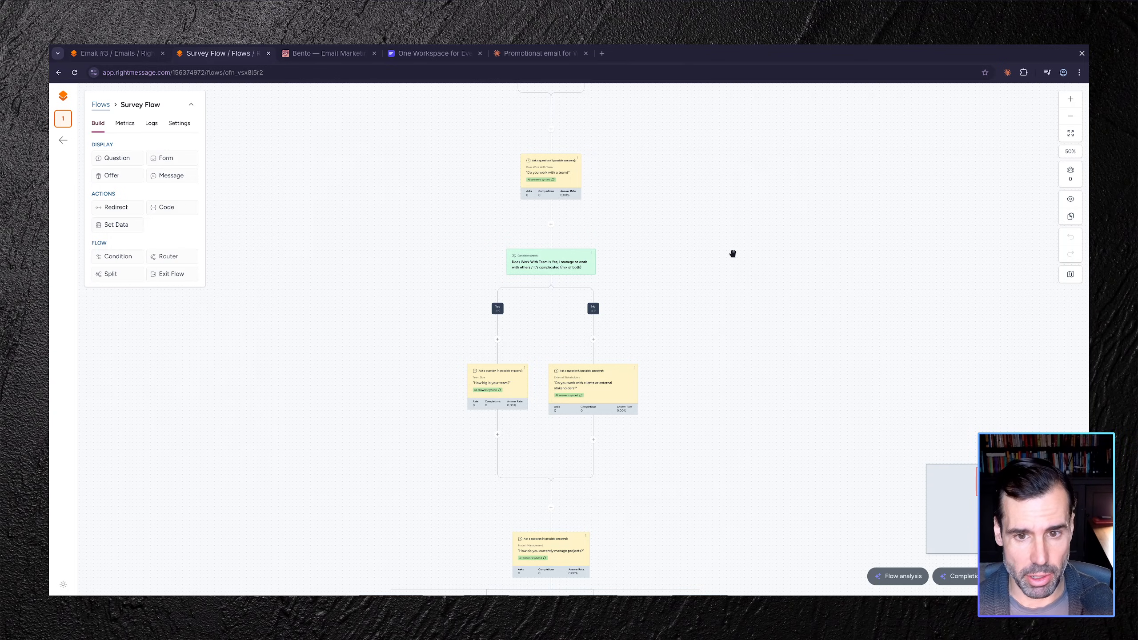
left_click_drag(734, 252, 724, 312)
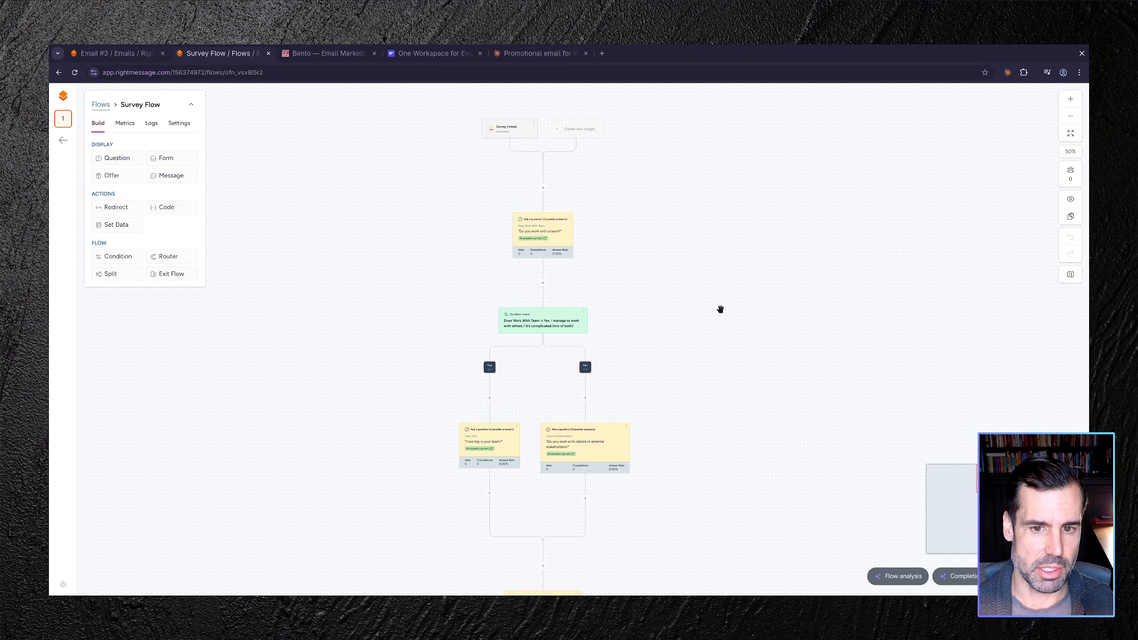
scroll(676, 263, "down", 5)
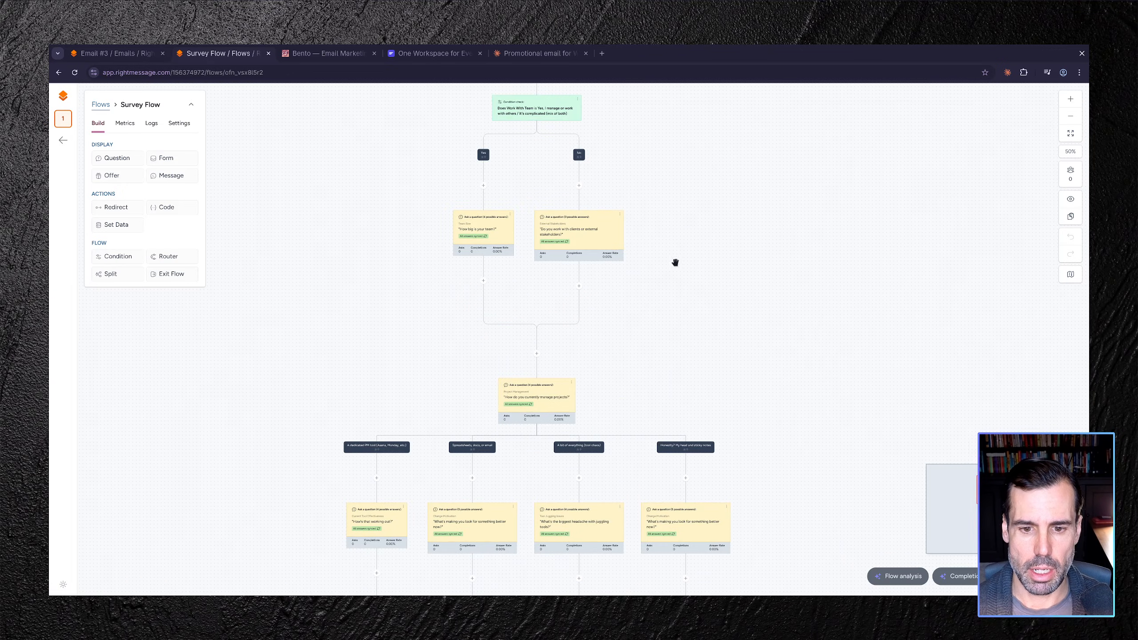
- Examine the Survey Flow's answer options for project management, change motivation and work type, plus the primary goal and previous attempts questions
mouse_move(519, 409)
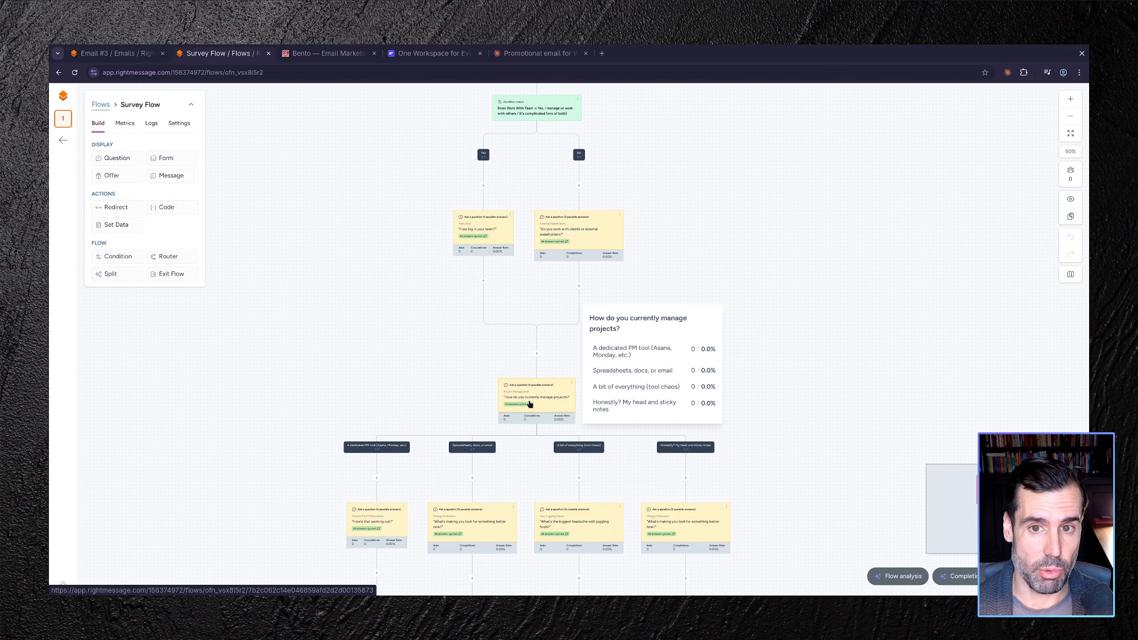
scroll(530, 405, "down", 4)
mouse_move(496, 365)
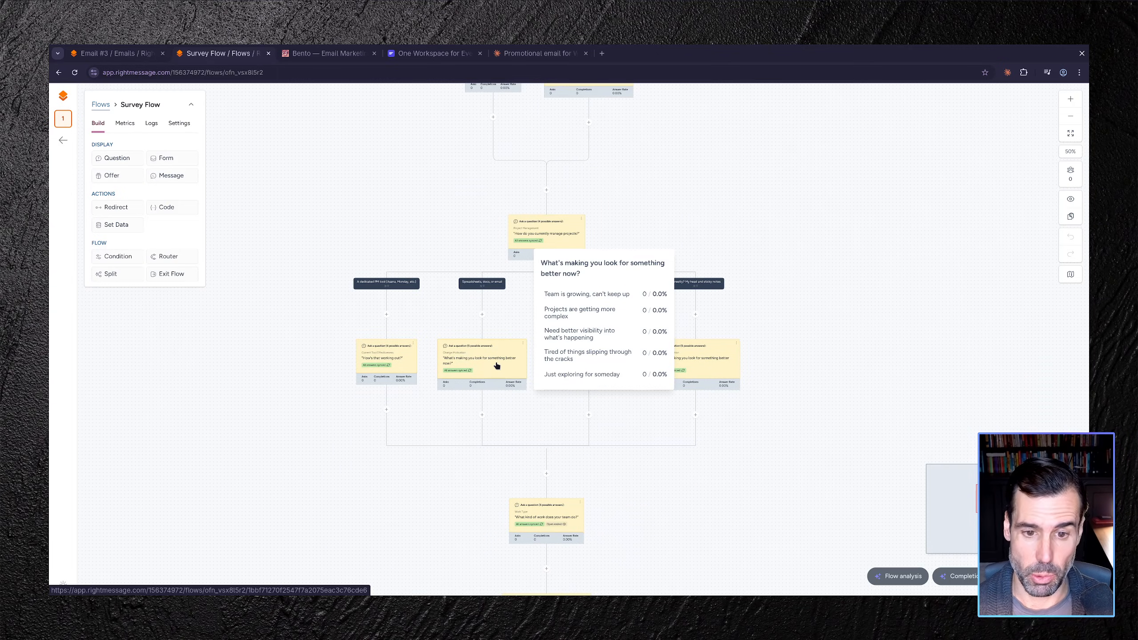
scroll(747, 287, "down", 5)
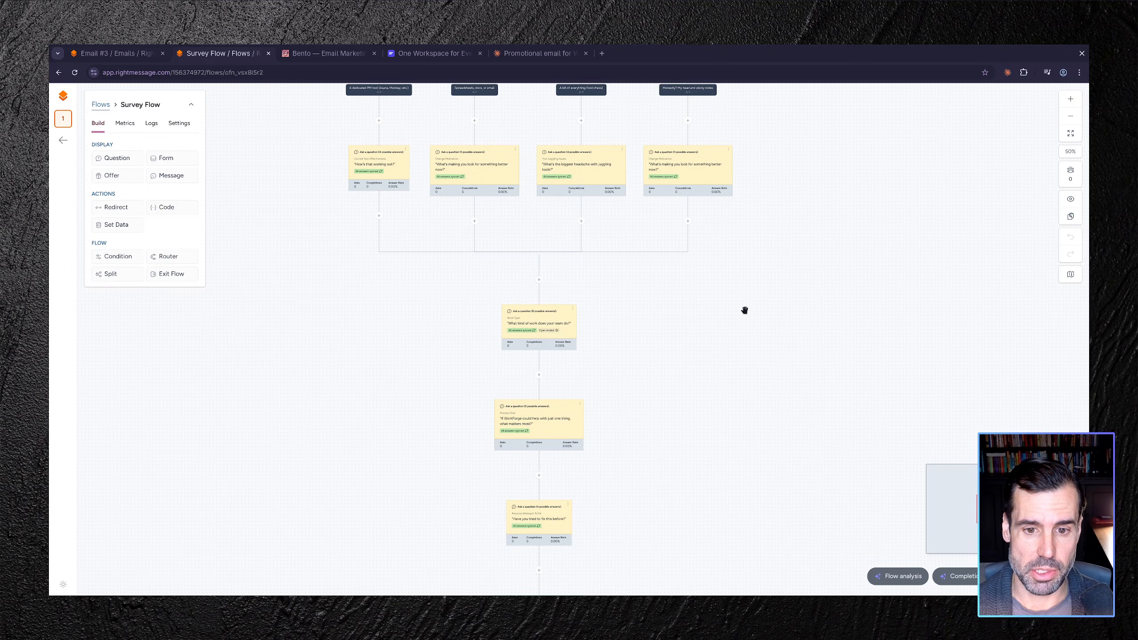
mouse_move(570, 331)
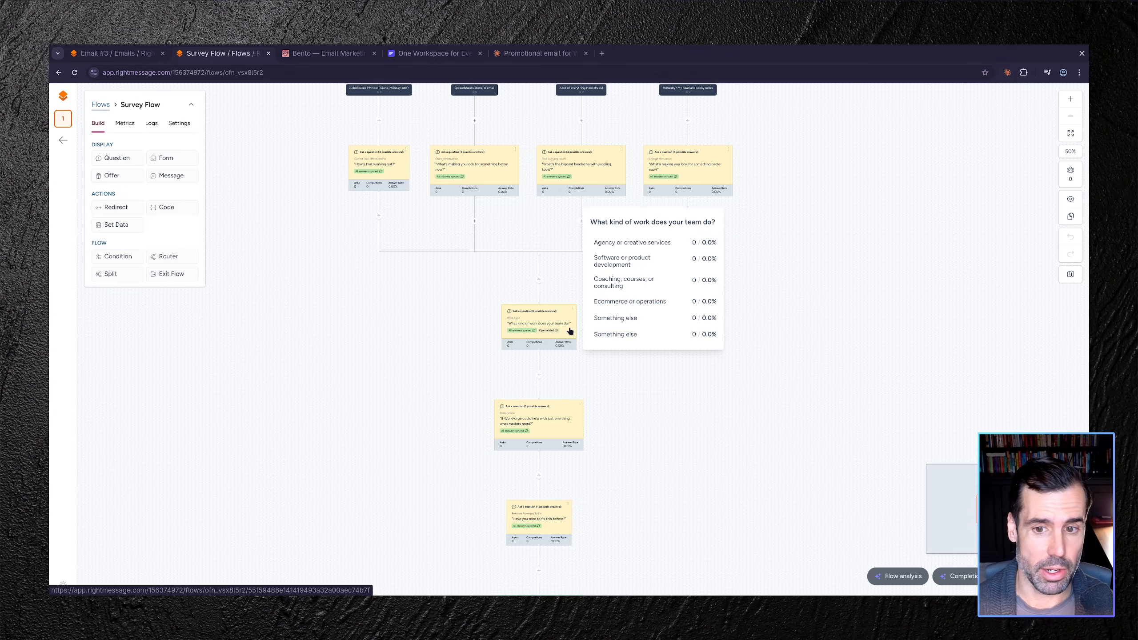
scroll(696, 282, "down", 4)
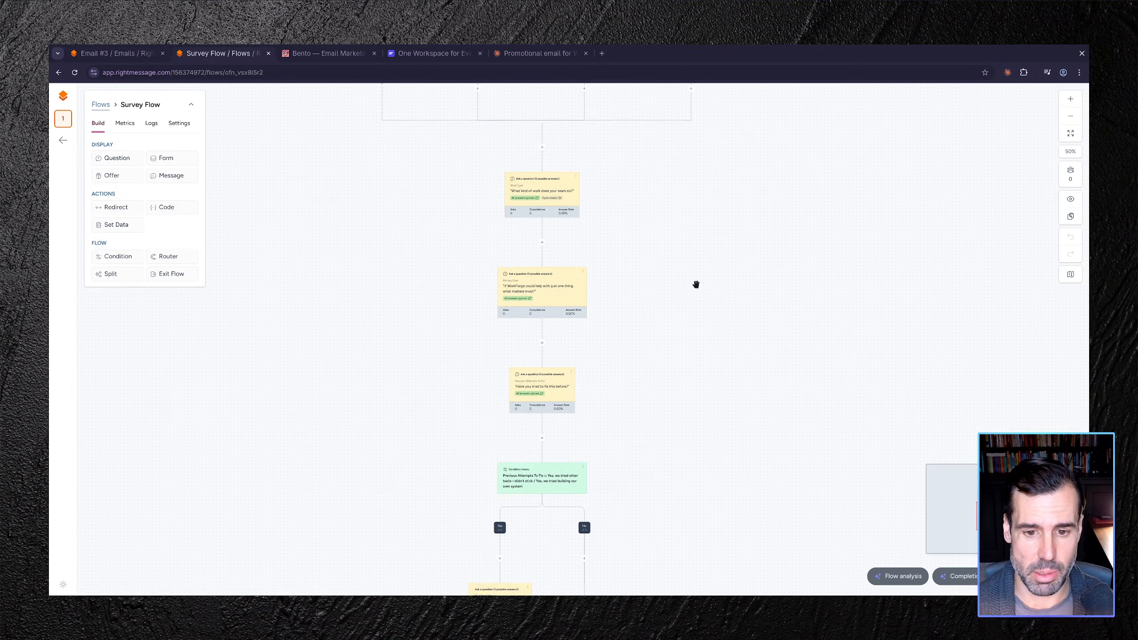
mouse_move(562, 281)
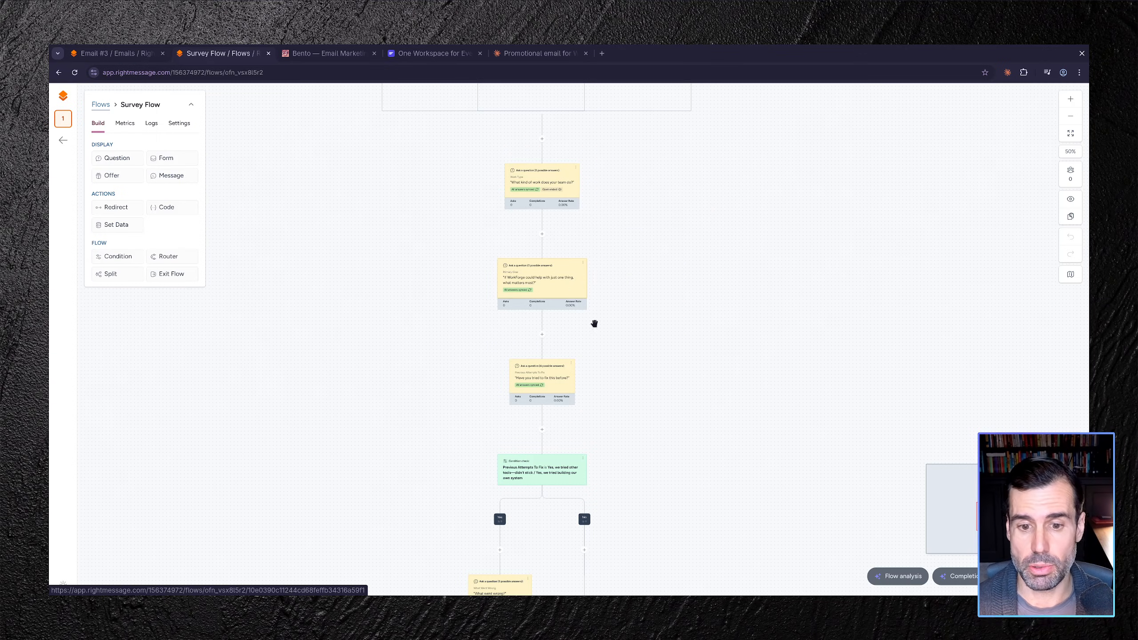
scroll(634, 329, "down", 2)
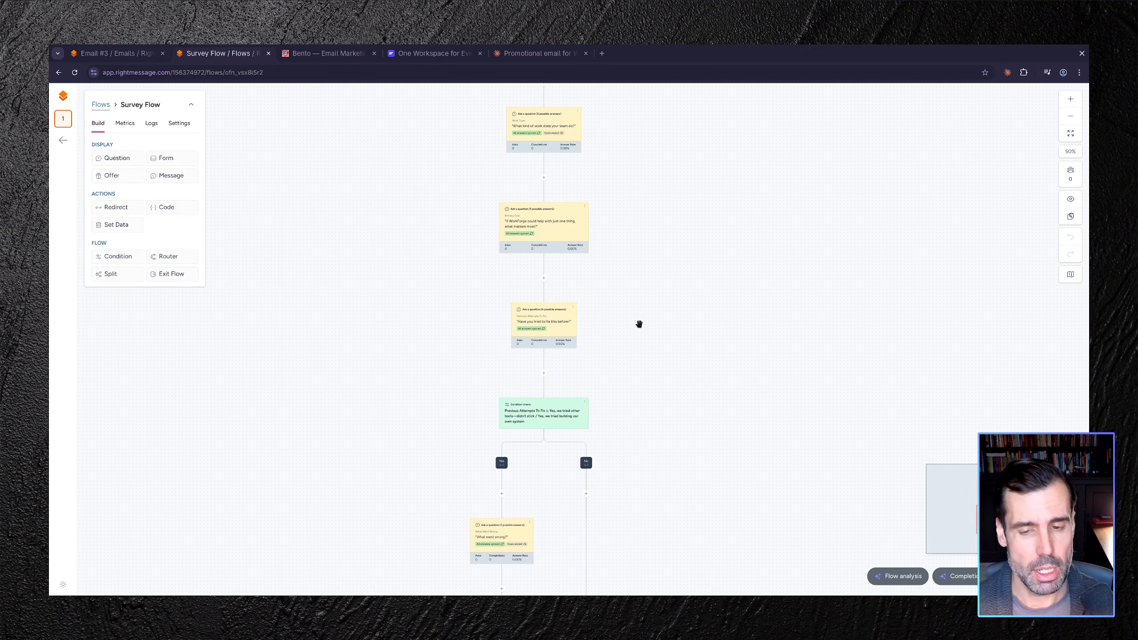
scroll(645, 359, "up", 5)
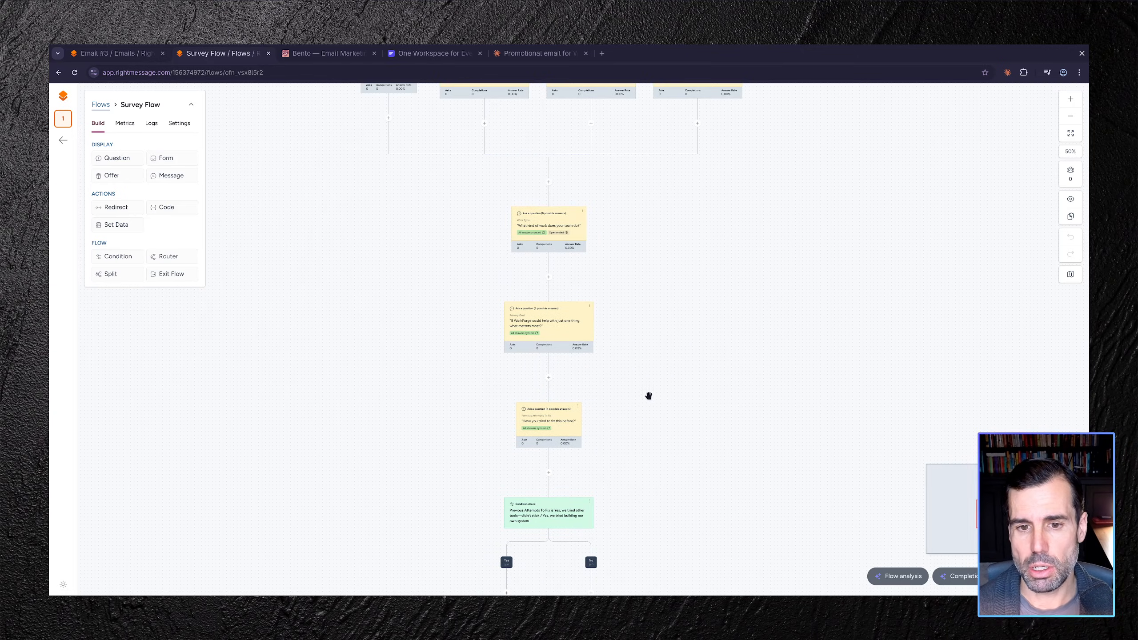
- Compare the opening of Email #3 with the Primary Goal question in the Survey Flow
left_click(116, 55)
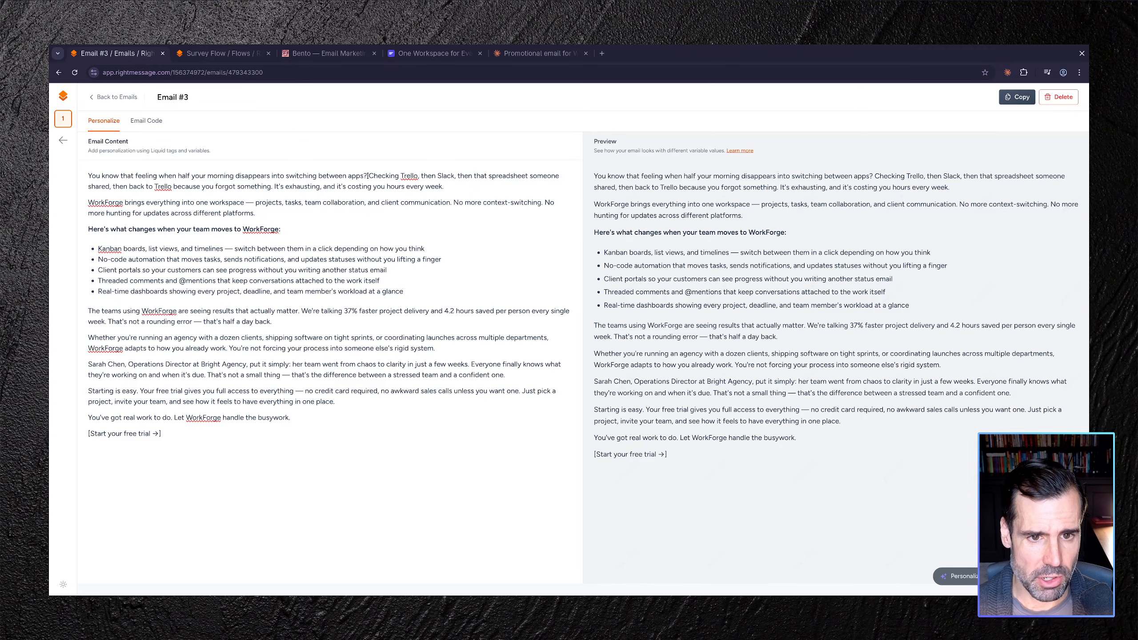
left_click_drag(367, 176, 87, 176)
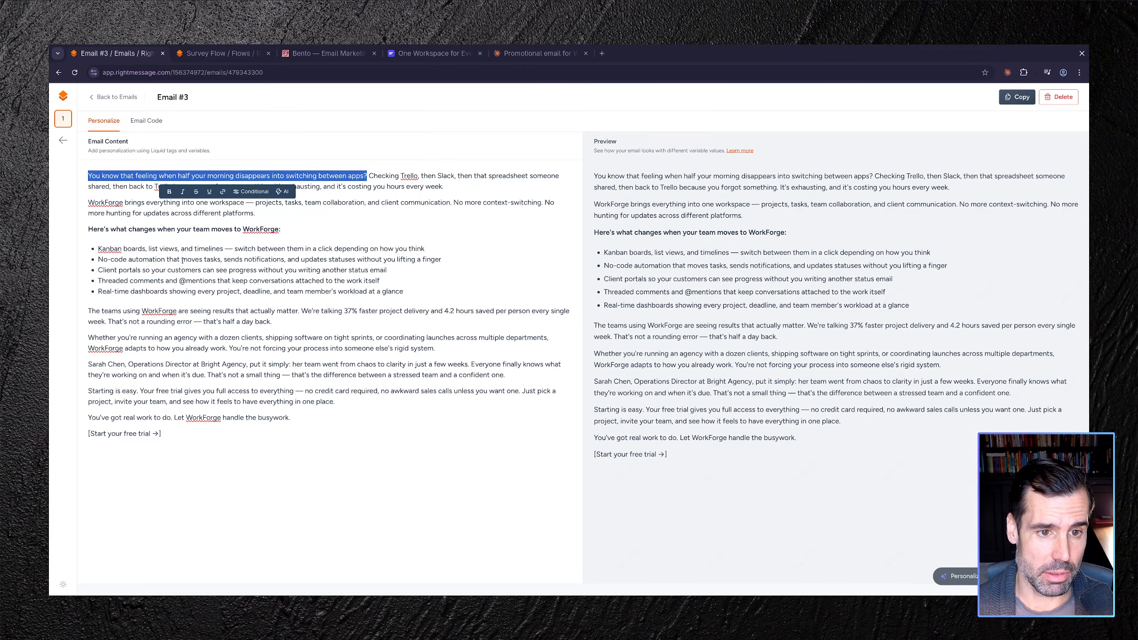
left_click(344, 212)
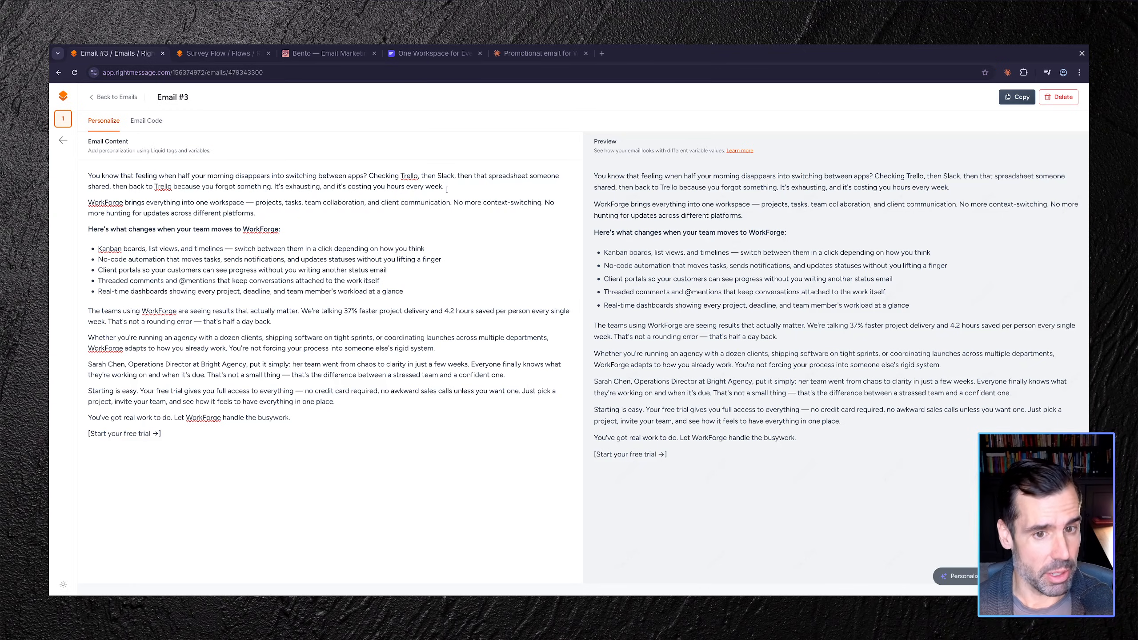
left_click(213, 54)
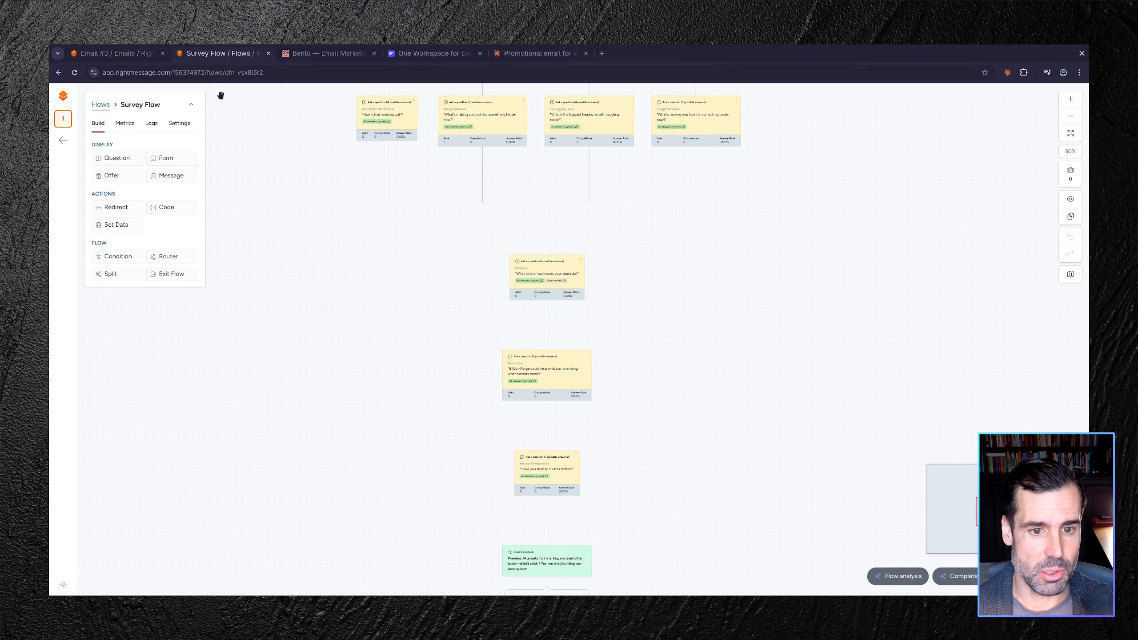
mouse_move(558, 369)
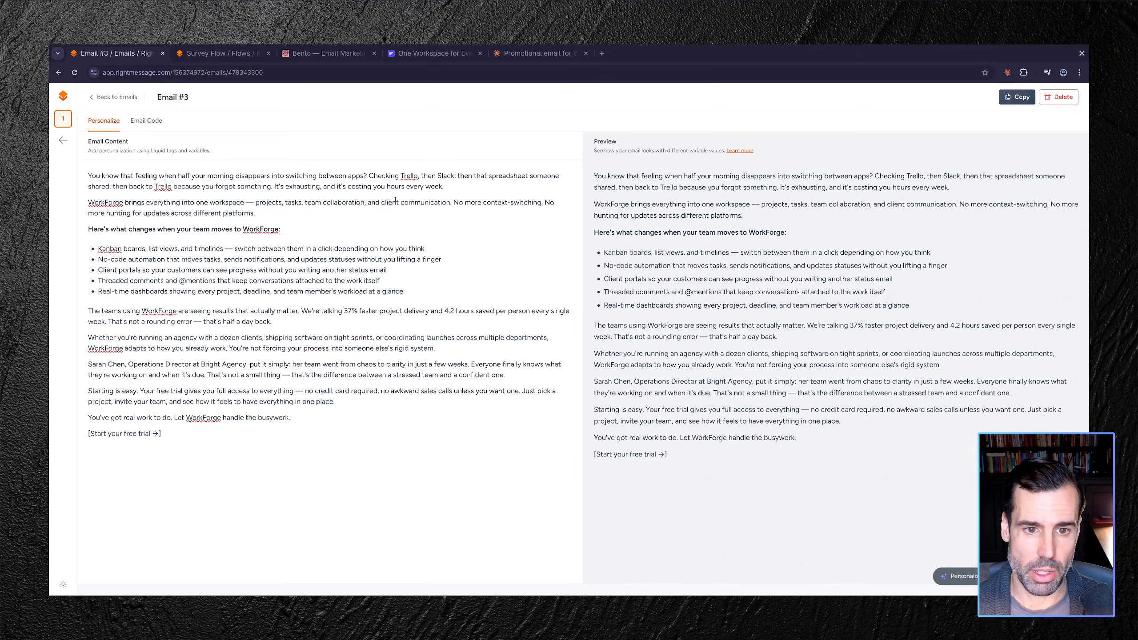
- Use AI to personalize the email's whole opening paragraph for all five segments of the Primary Goal question
left_click_drag(449, 189, 87, 173)
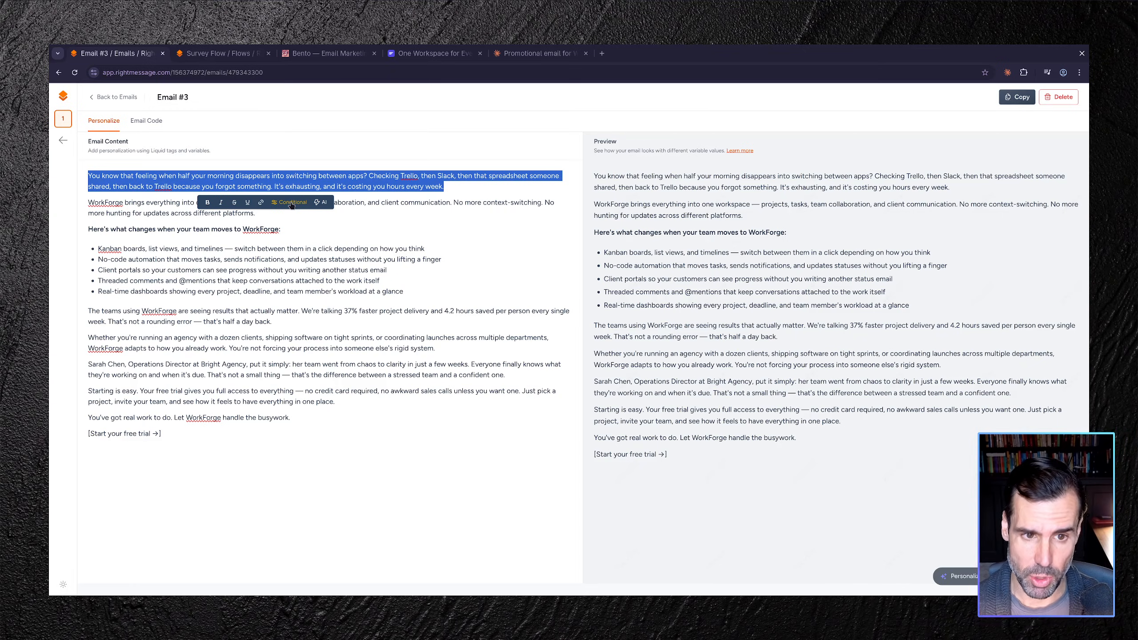
left_click(321, 202)
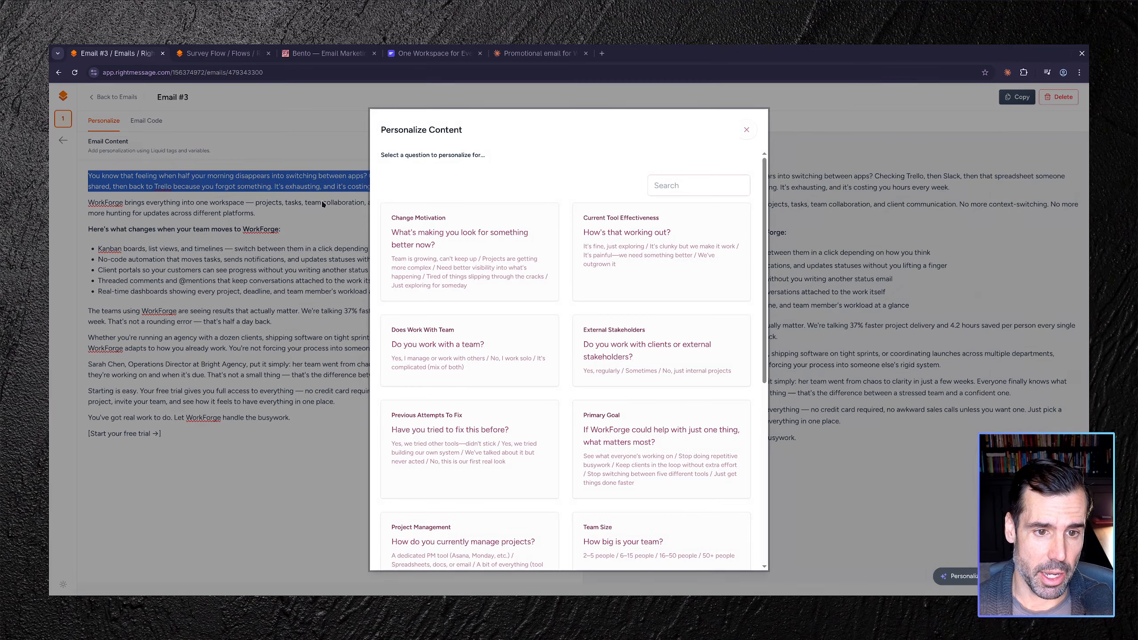
left_click(653, 184)
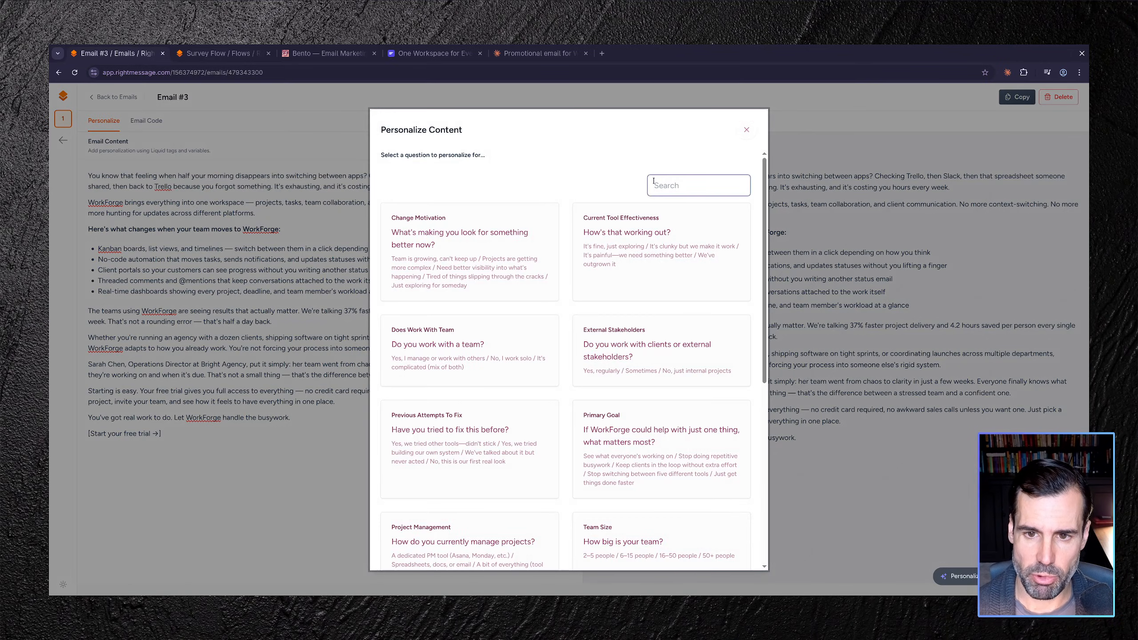
type("primary")
left_click(527, 298)
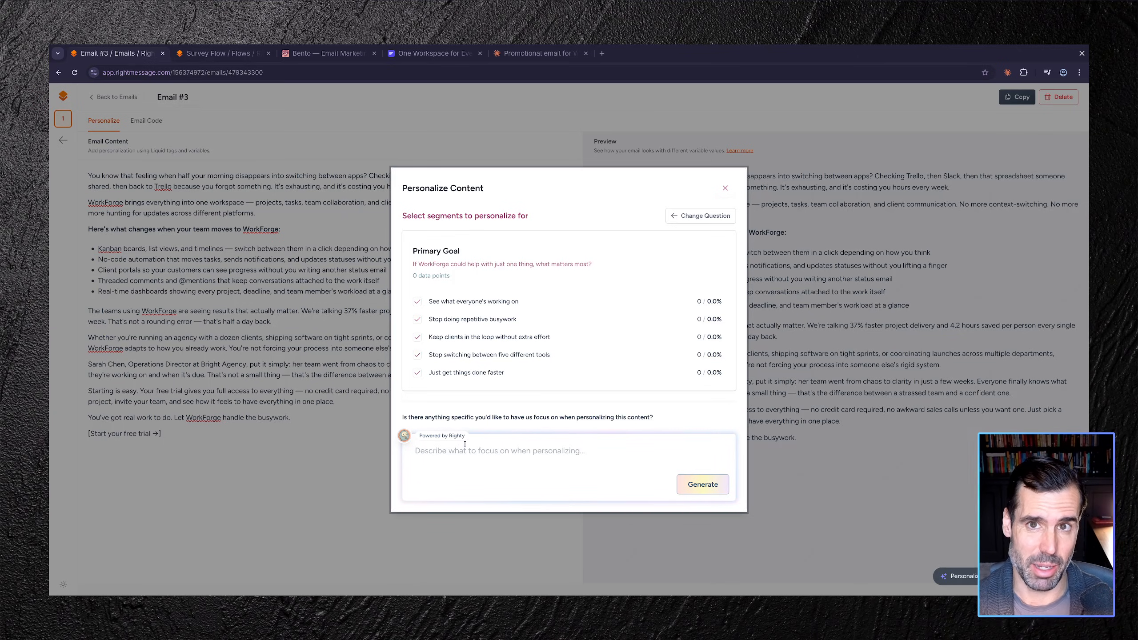
left_click(701, 493)
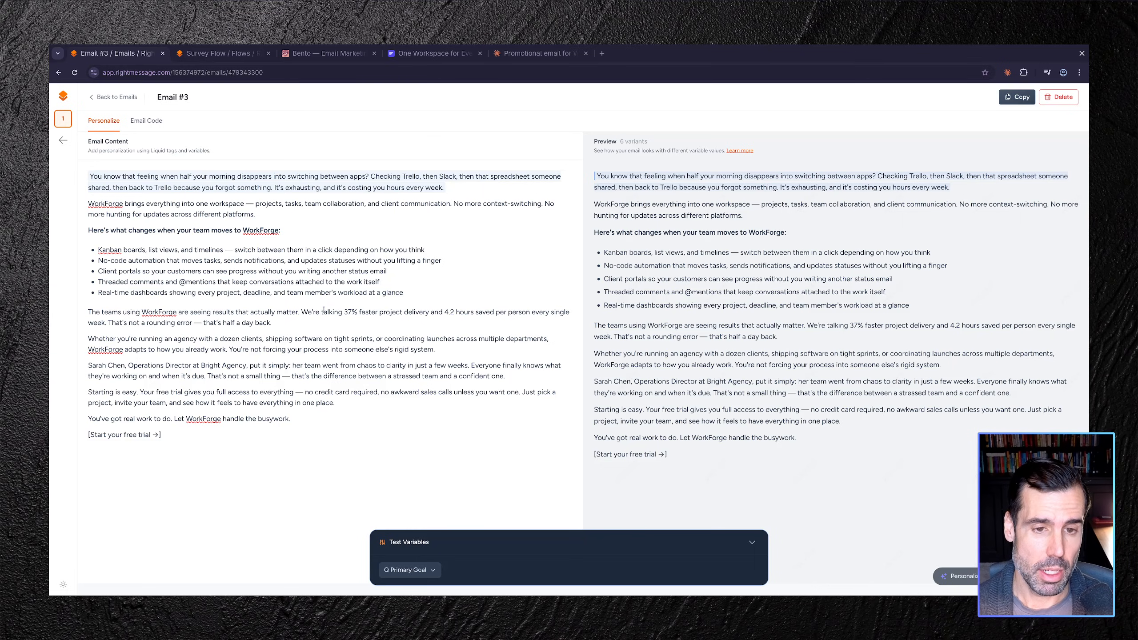
- Review the opening paragraph's default content and its conditional text for each Primary Goal segment, then close it without changes
mouse_move(335, 191)
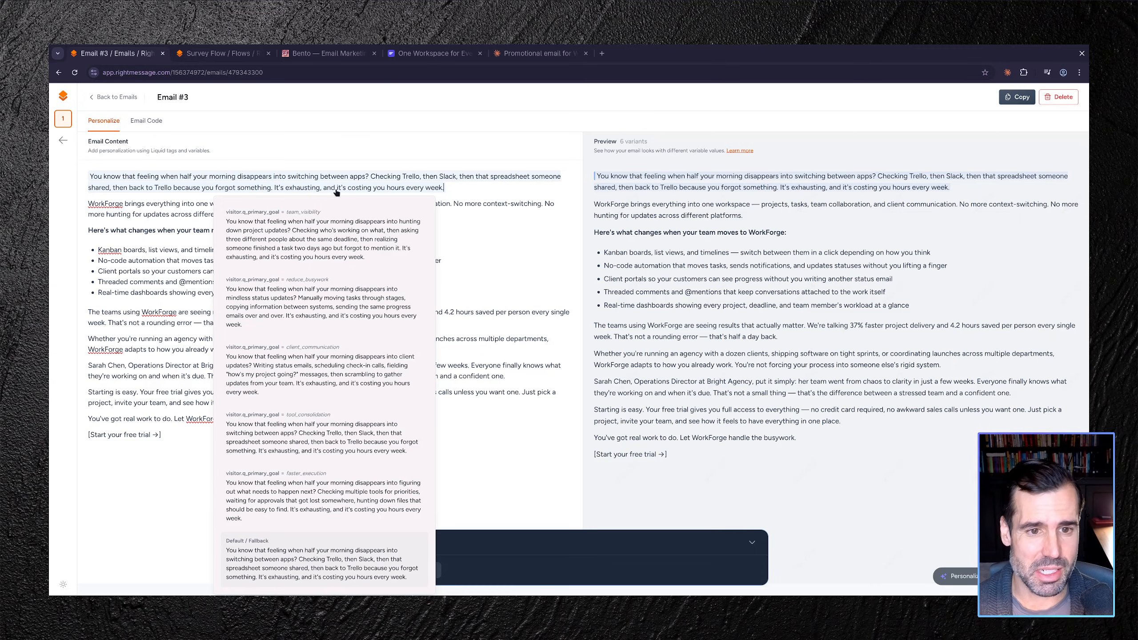
left_click(336, 192)
scroll(466, 386, "down", 3)
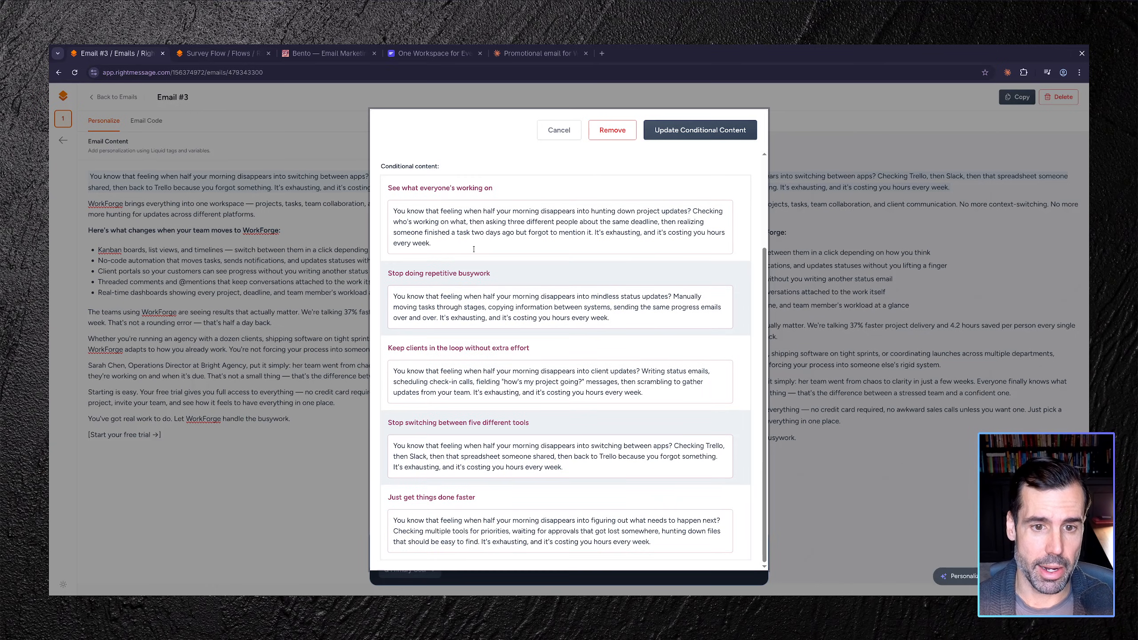
scroll(473, 250, "up", 1)
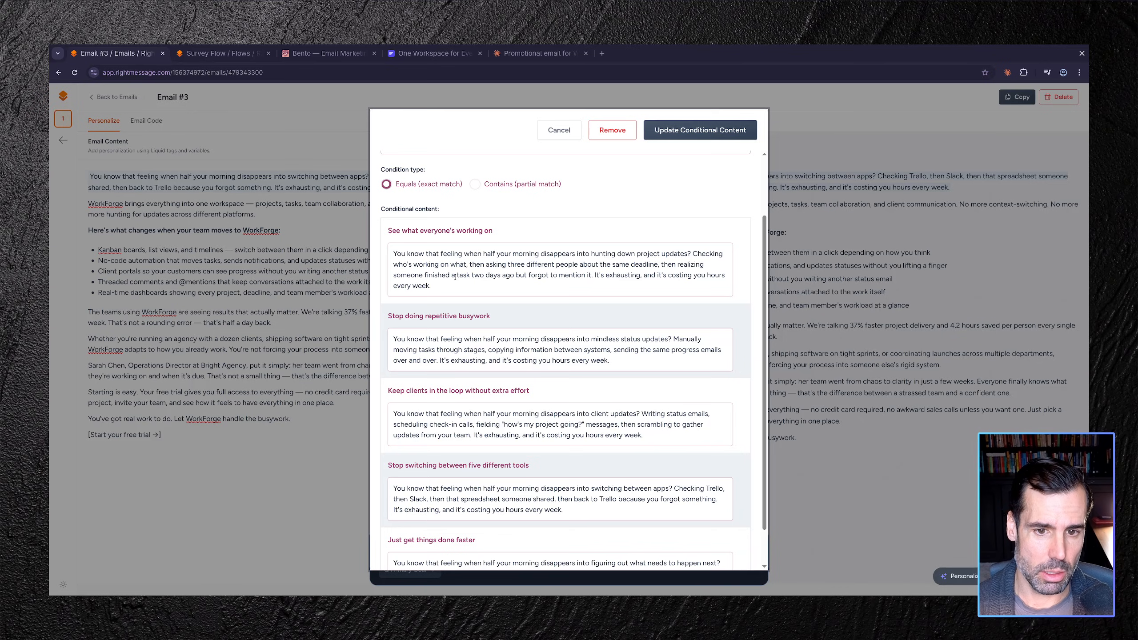
scroll(444, 264, "down", 1)
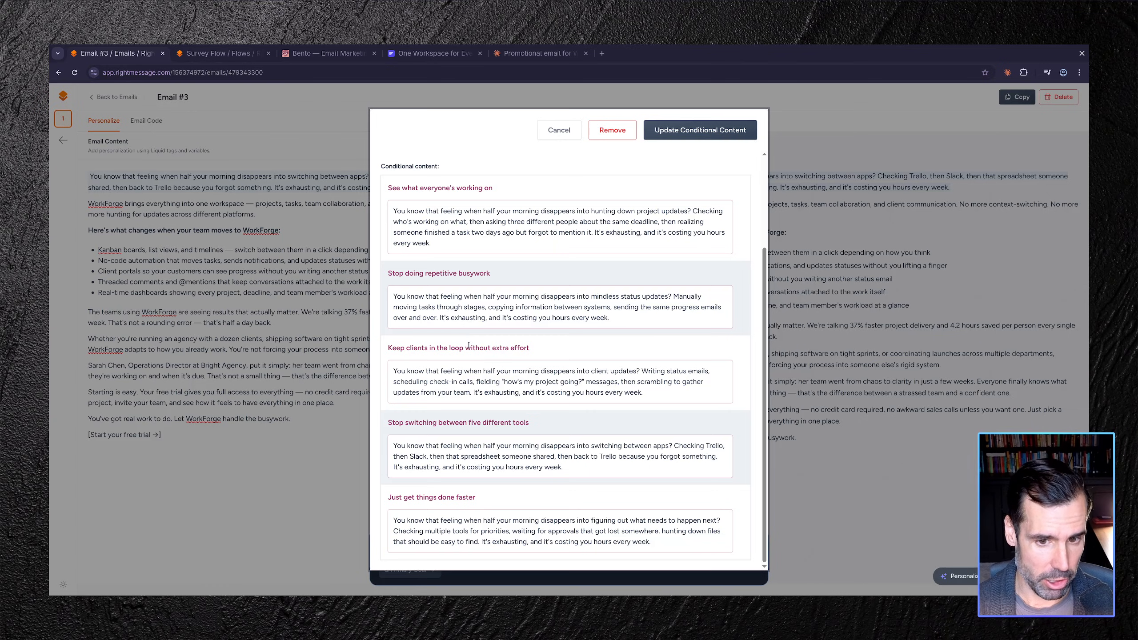
scroll(501, 468, "up", 3)
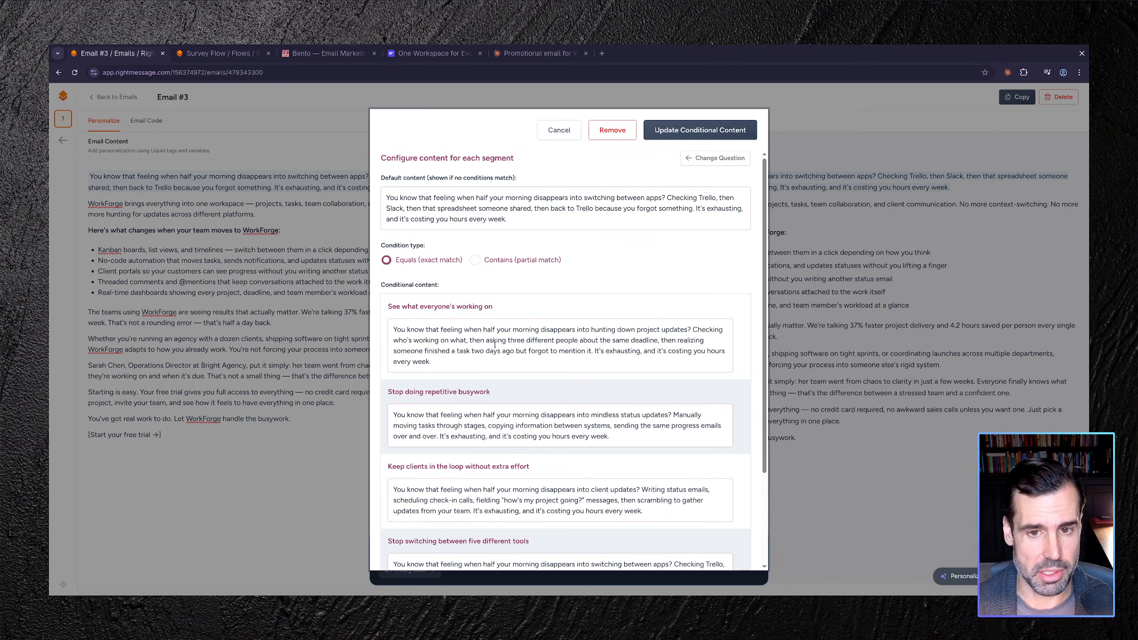
left_click(554, 131)
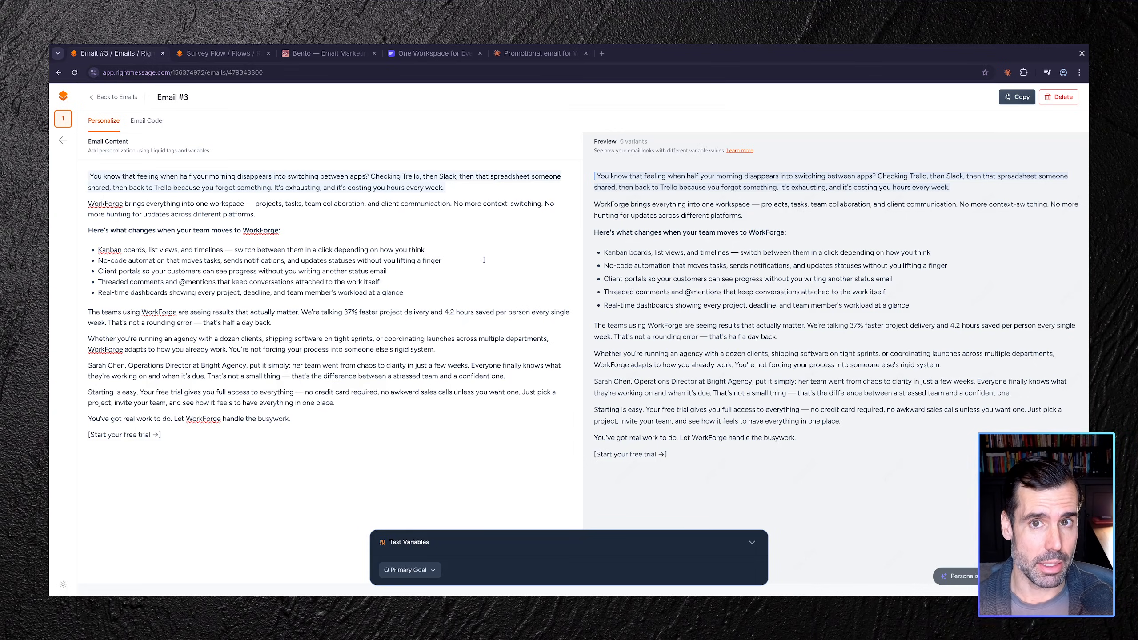
- Check the answer options of the question "What kind of work does your team do?" in the Survey Flow
left_click(226, 57)
left_click_drag(731, 274, 724, 287)
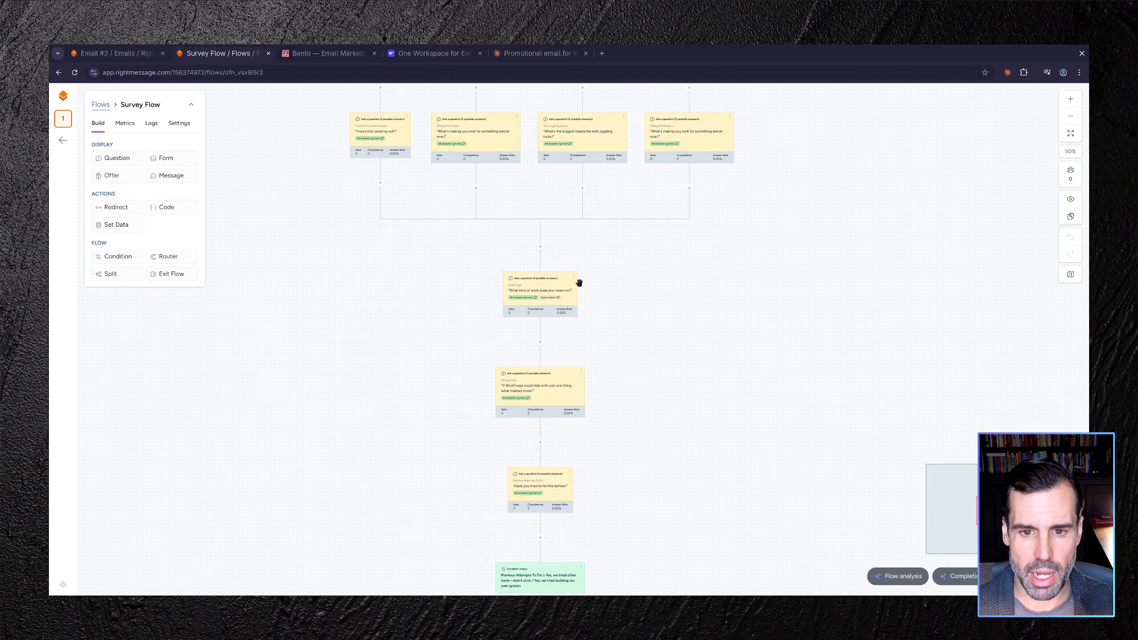
mouse_move(550, 291)
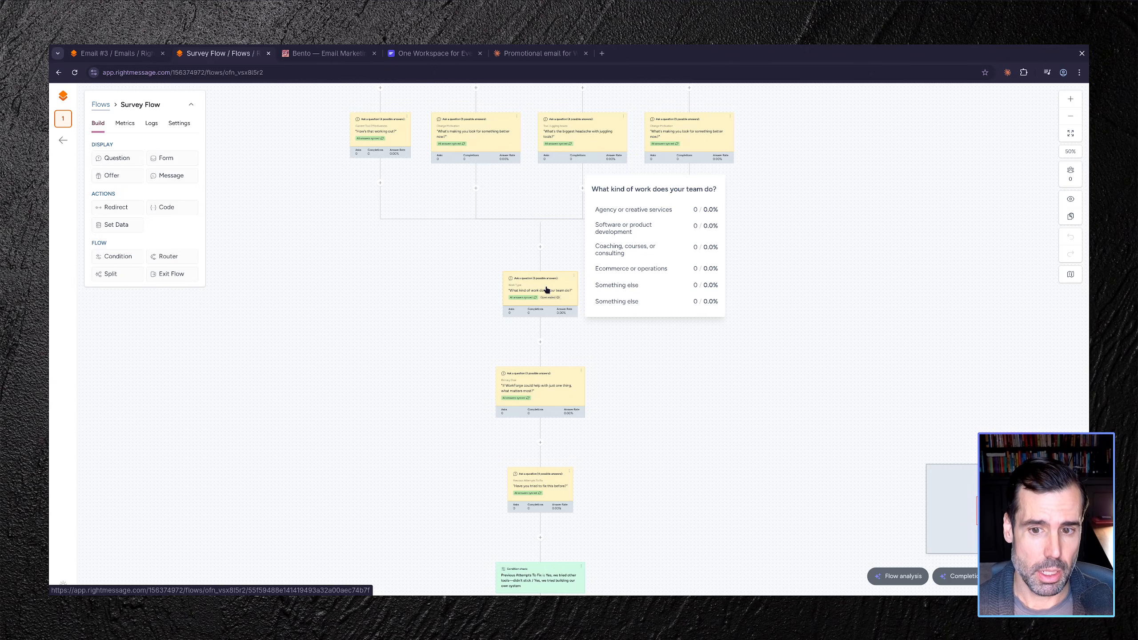
- Use AI to personalize the sentence "The teams using WorkForge are seeing results that actually matter." for the Work Type segments except Something else and Other
left_click(140, 58)
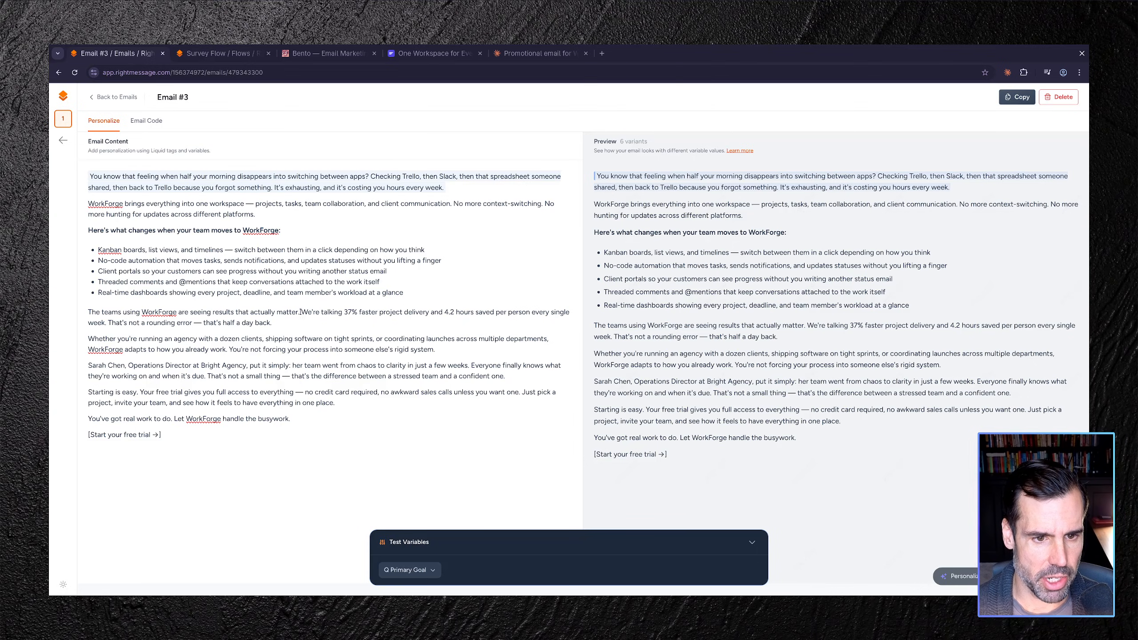
left_click_drag(300, 312, 88, 313)
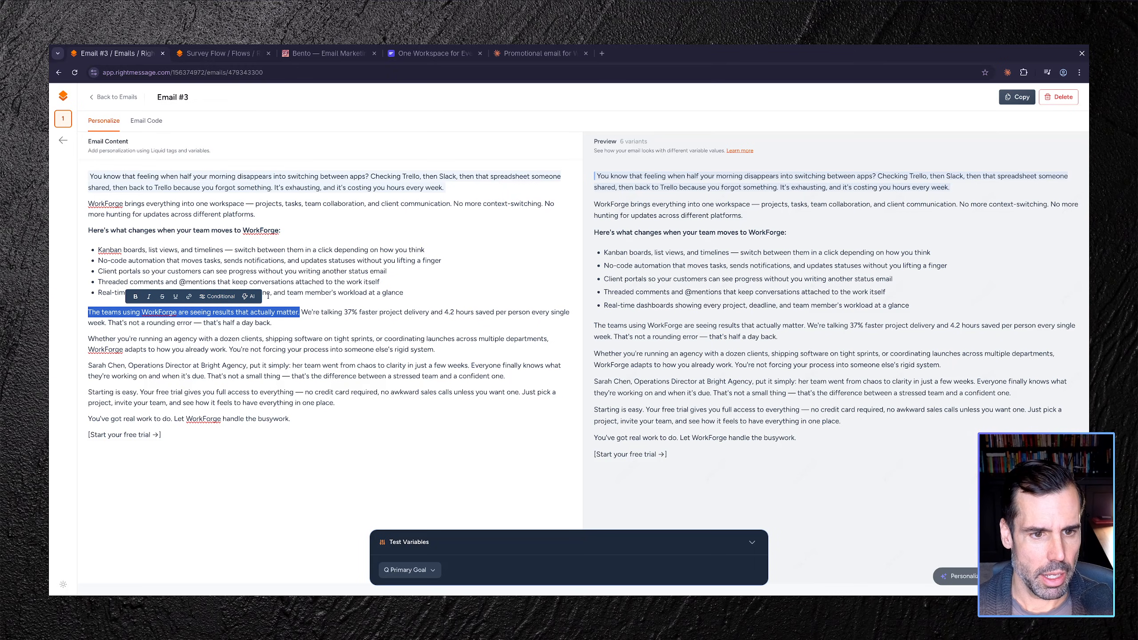
left_click(249, 296)
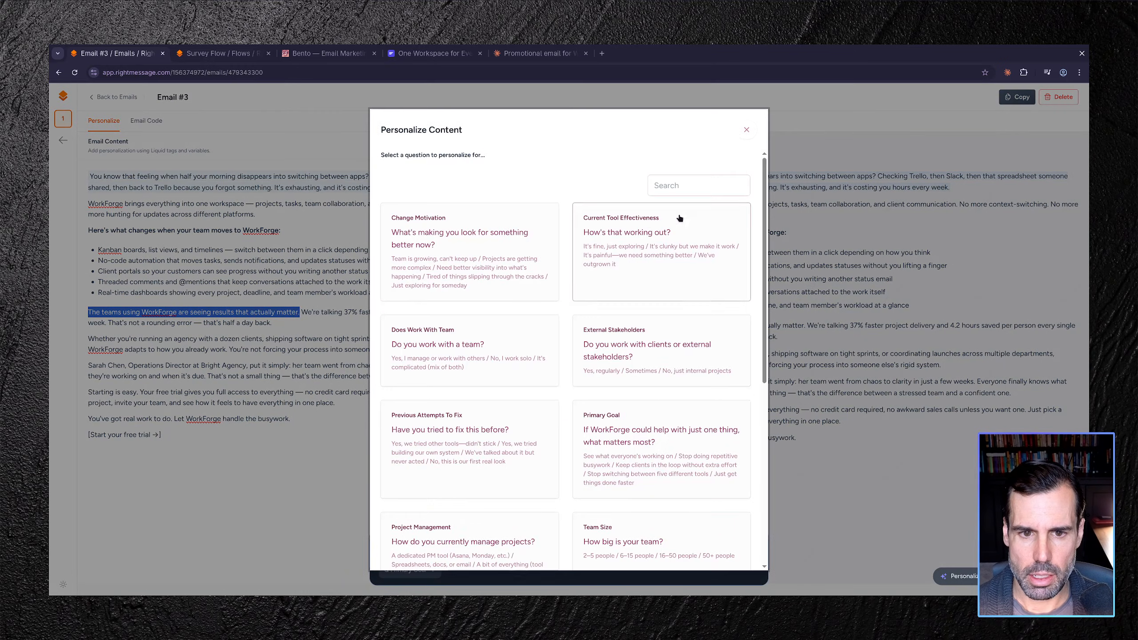
left_click(664, 183)
type("work")
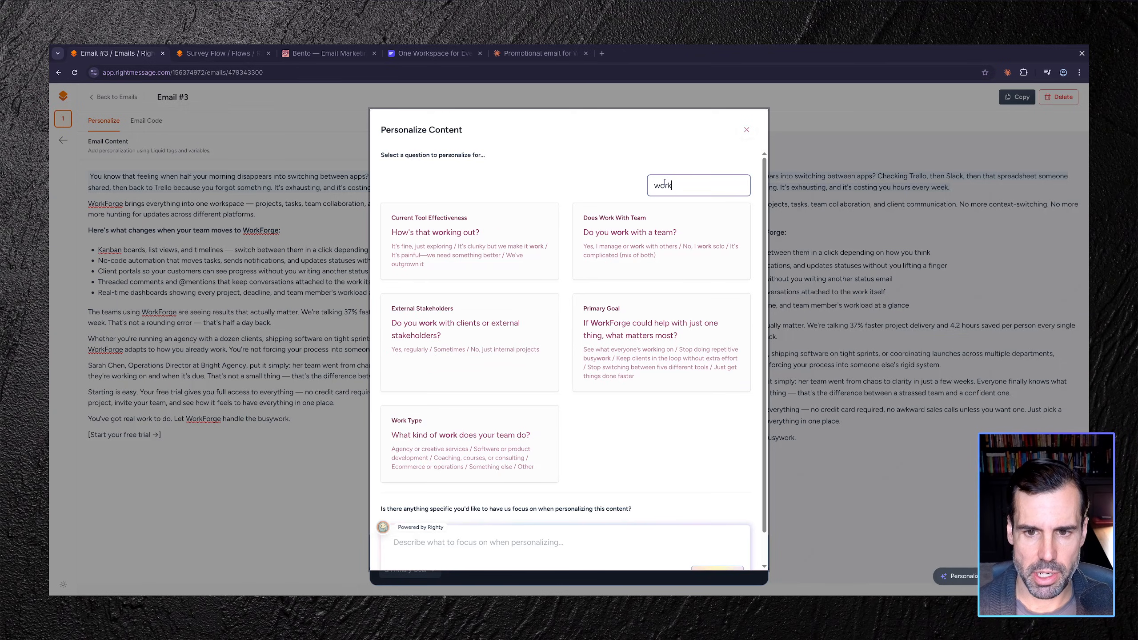
left_click(470, 428)
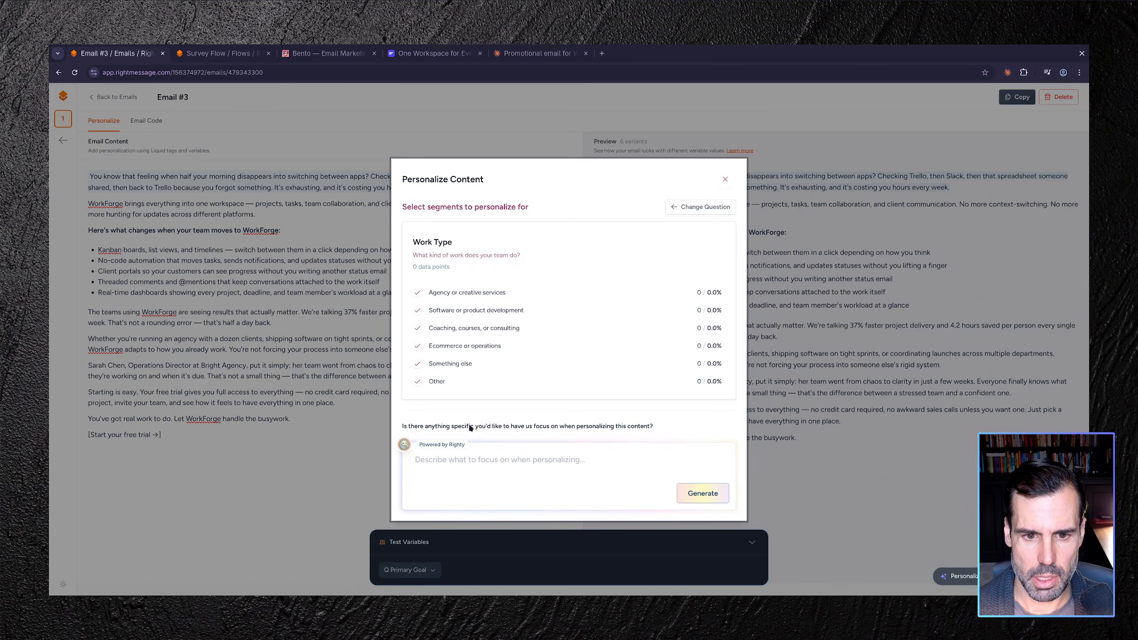
left_click(417, 382)
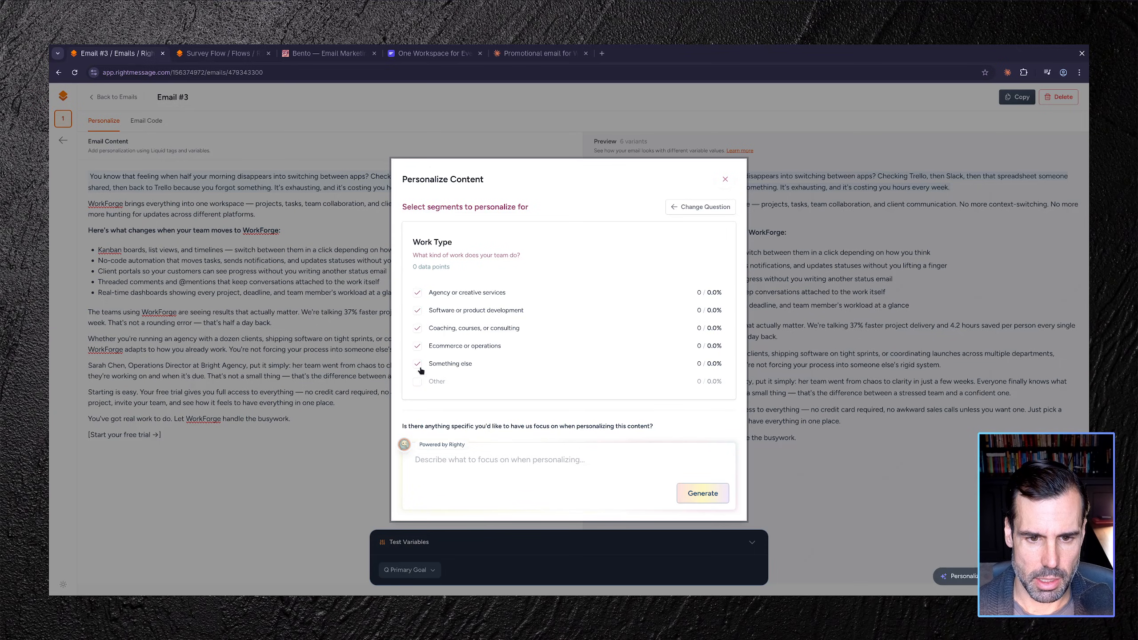
left_click(417, 364)
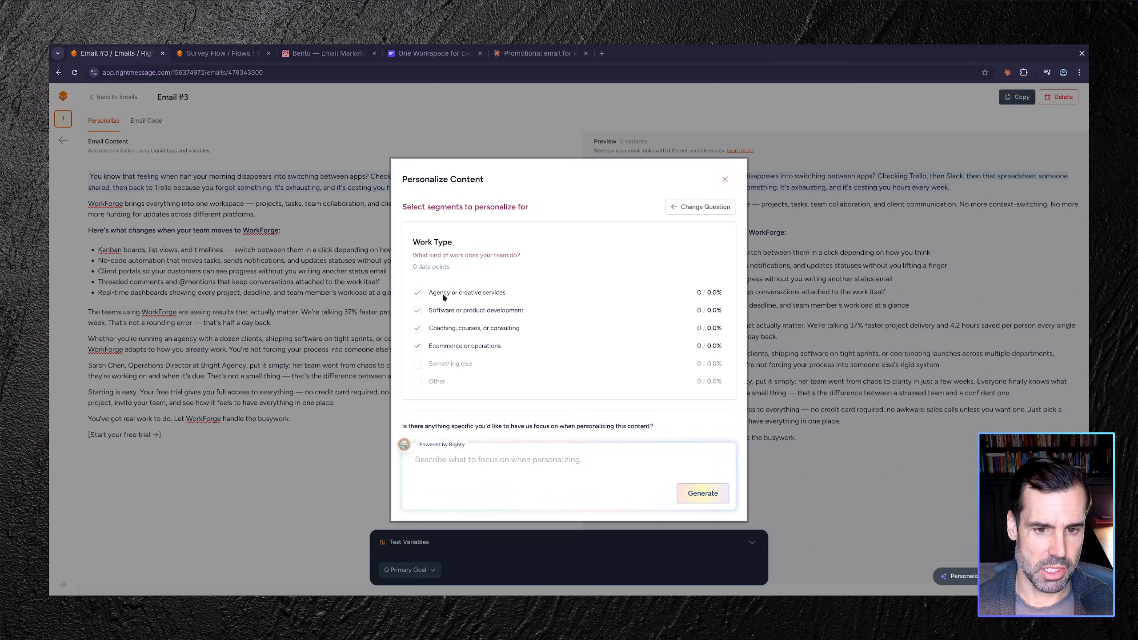
left_click(718, 495)
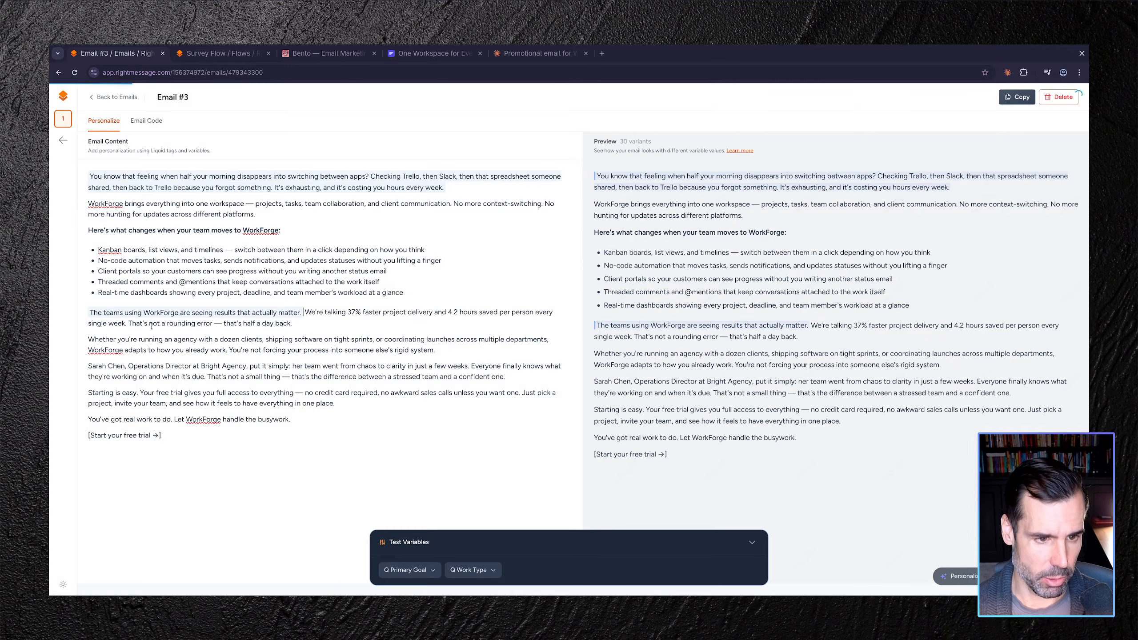
mouse_move(163, 310)
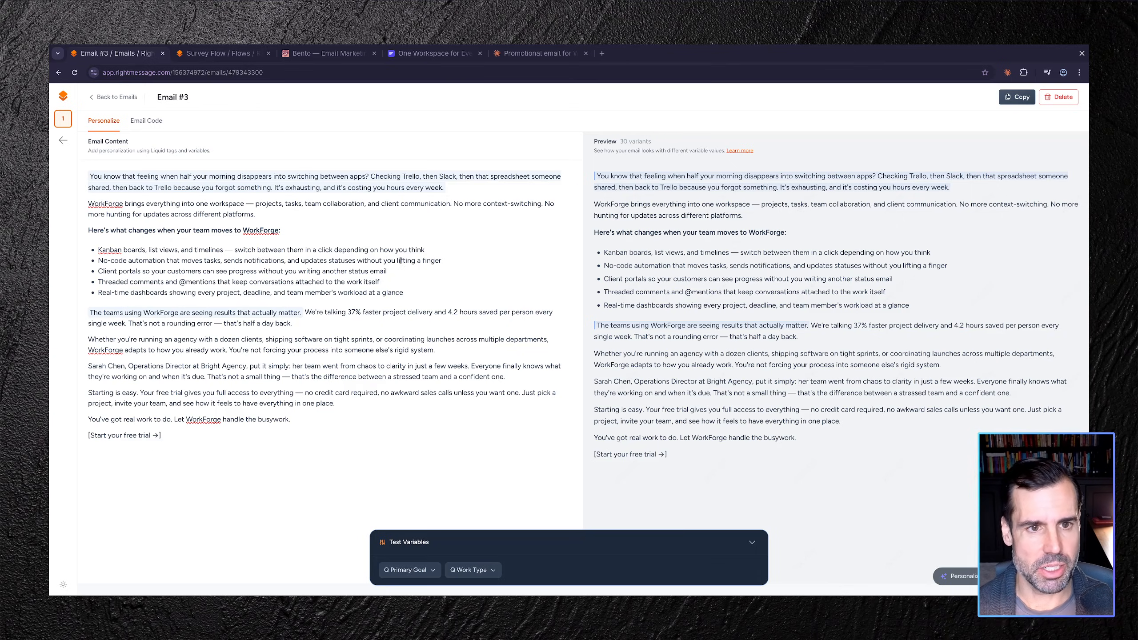
- Check the answer options of "How do you currently manage projects?" and "Have you tried to fix this before?" in the Survey Flow
left_click(221, 55)
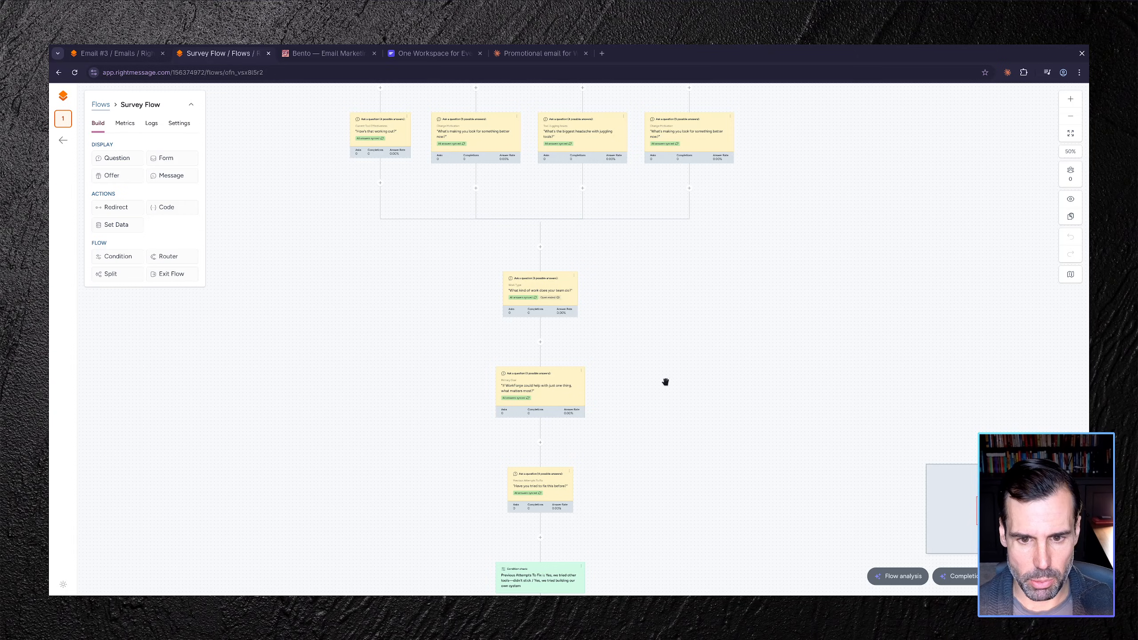
left_click_drag(682, 287, 689, 505)
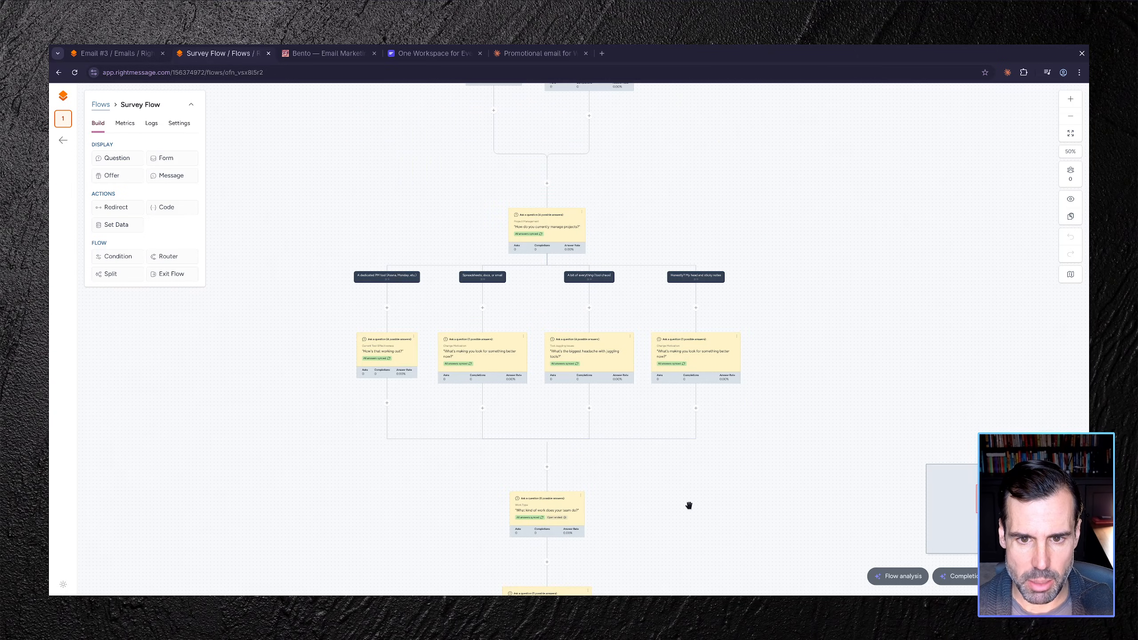
mouse_move(576, 221)
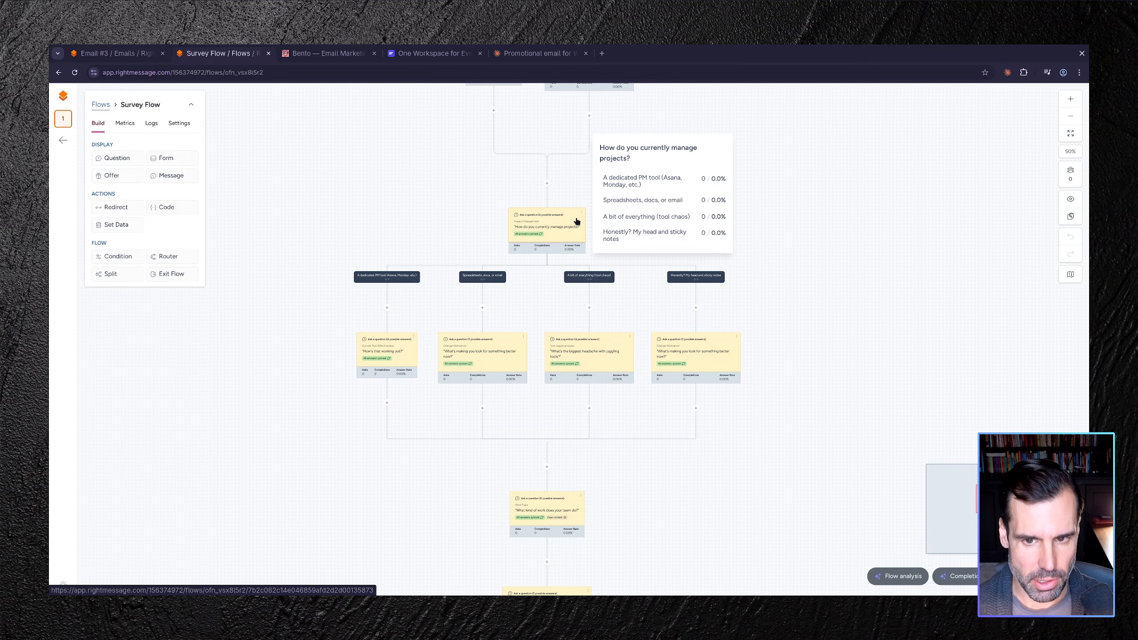
left_click_drag(729, 526, 703, 249)
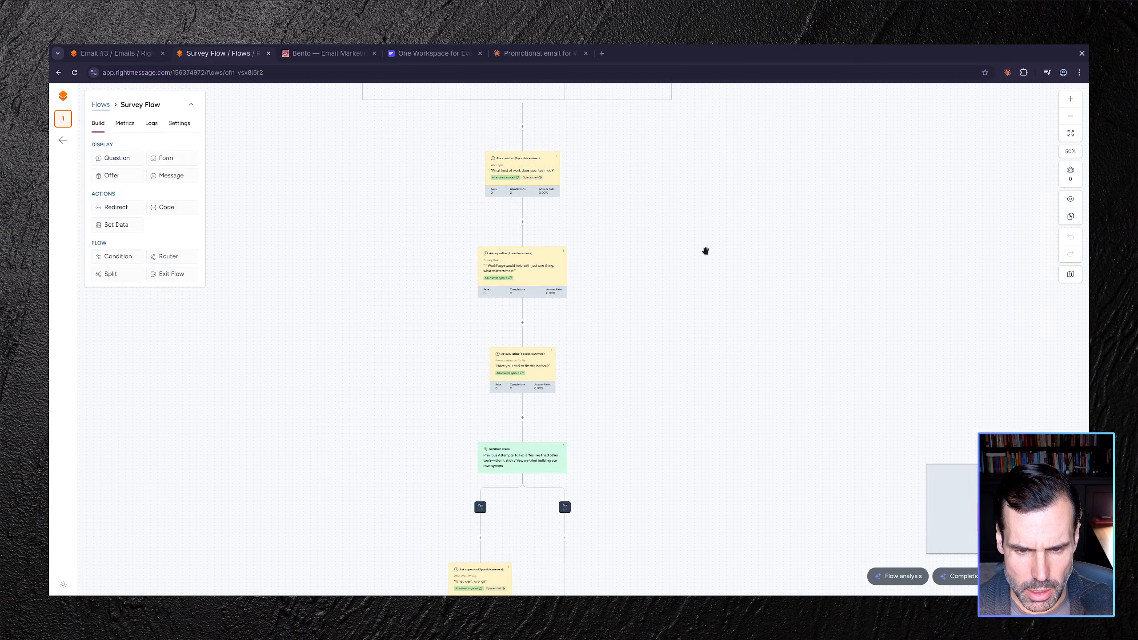
mouse_move(547, 369)
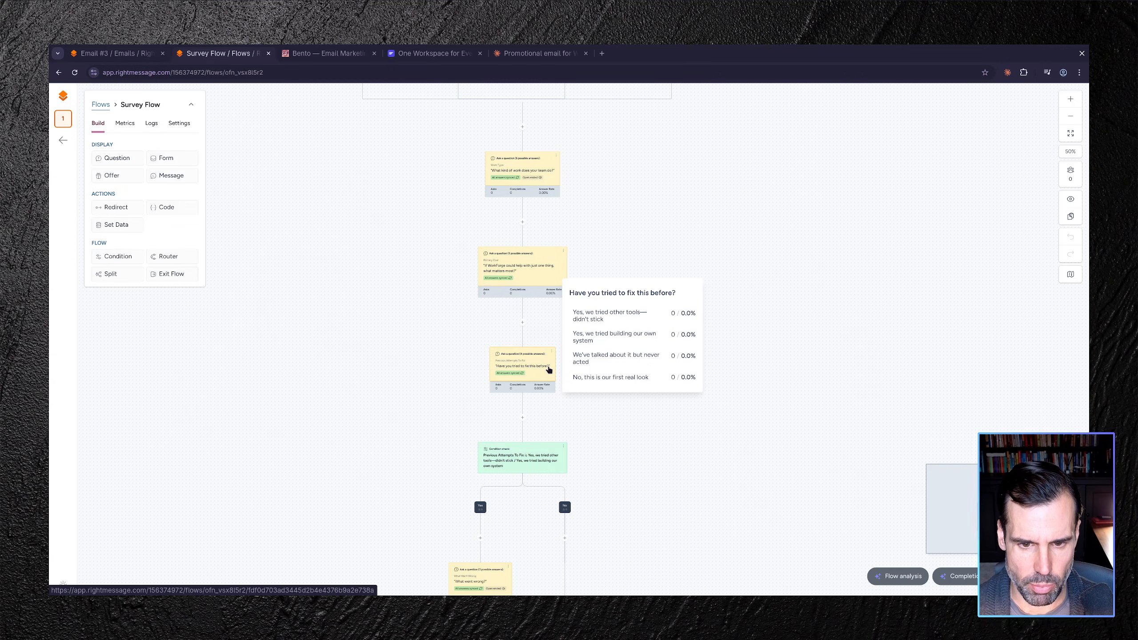
- In Email #3, use AI to personalize the "Whether you're running an agency" paragraph for all four segments of the Previous Attempts To Fix question
key("ctrl+shift+Tab")
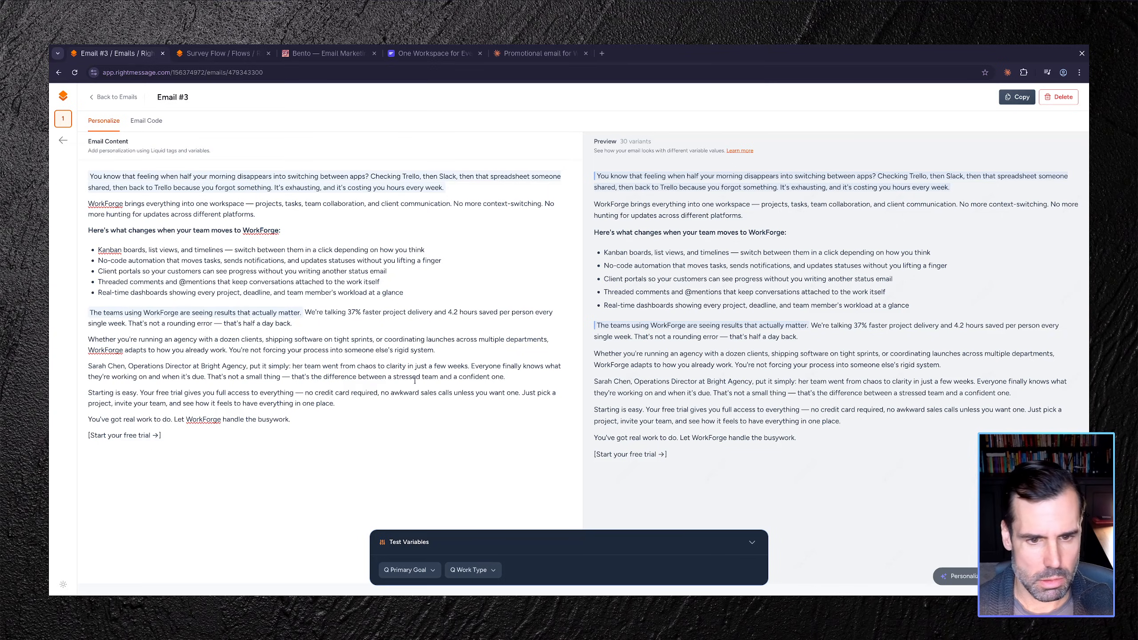
left_click_drag(440, 350, 54, 335)
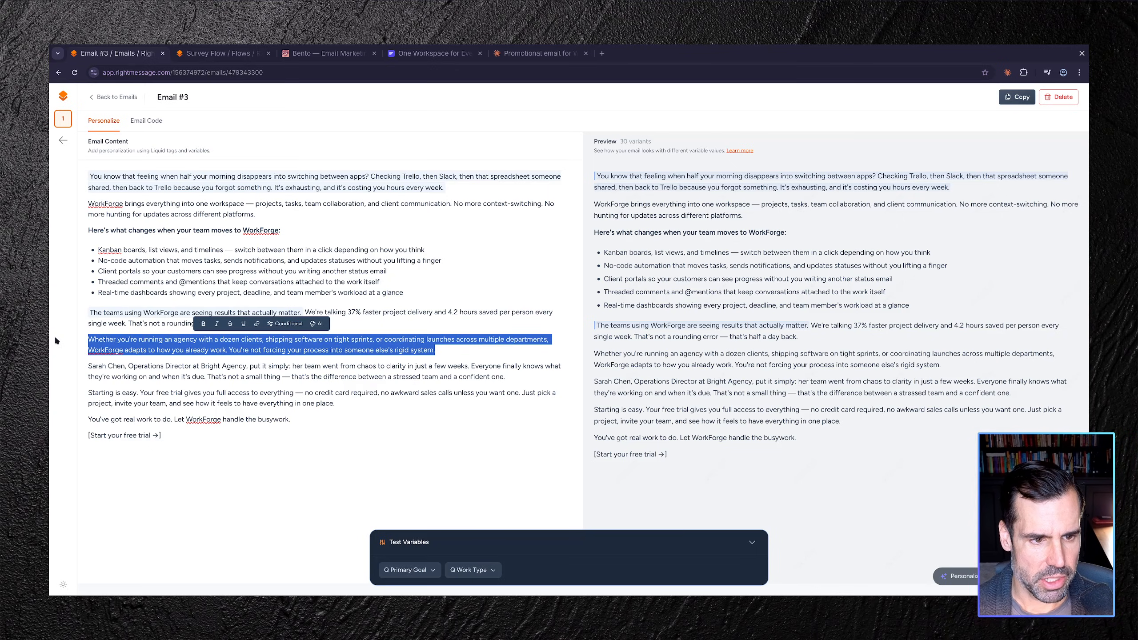
left_click(317, 324)
left_click(717, 207)
left_click(672, 188)
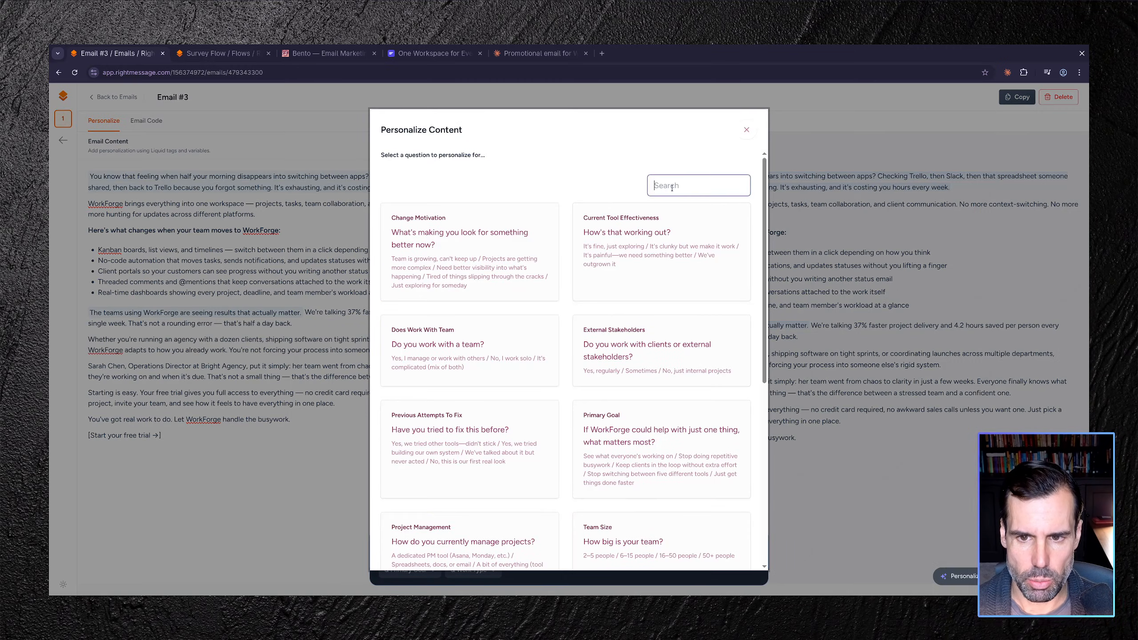
type("previous")
left_click(563, 317)
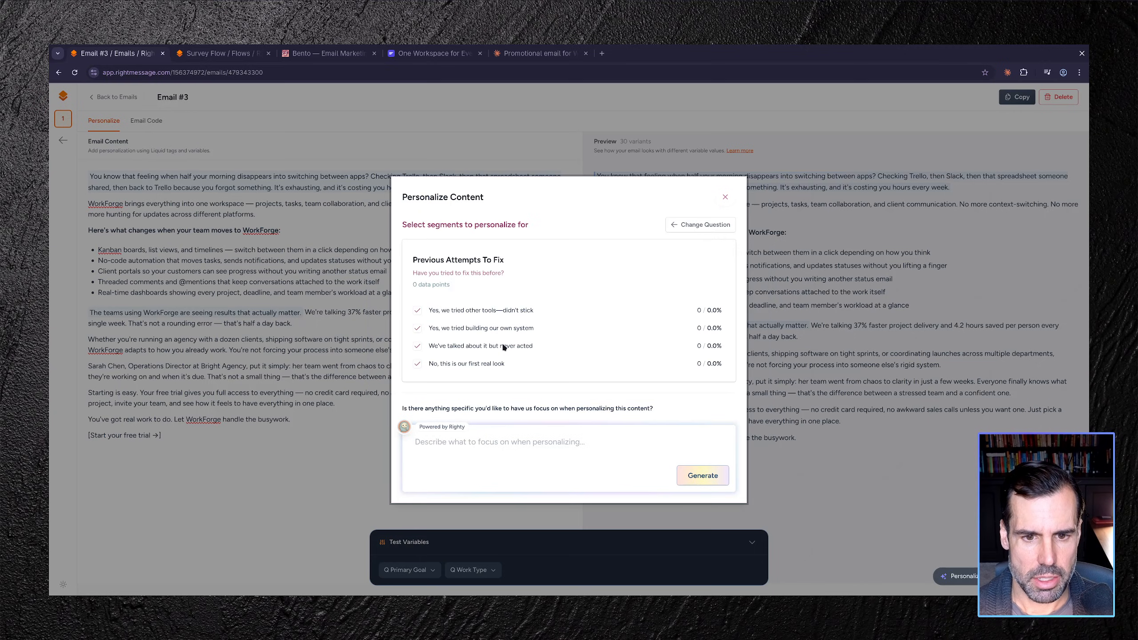
left_click(701, 476)
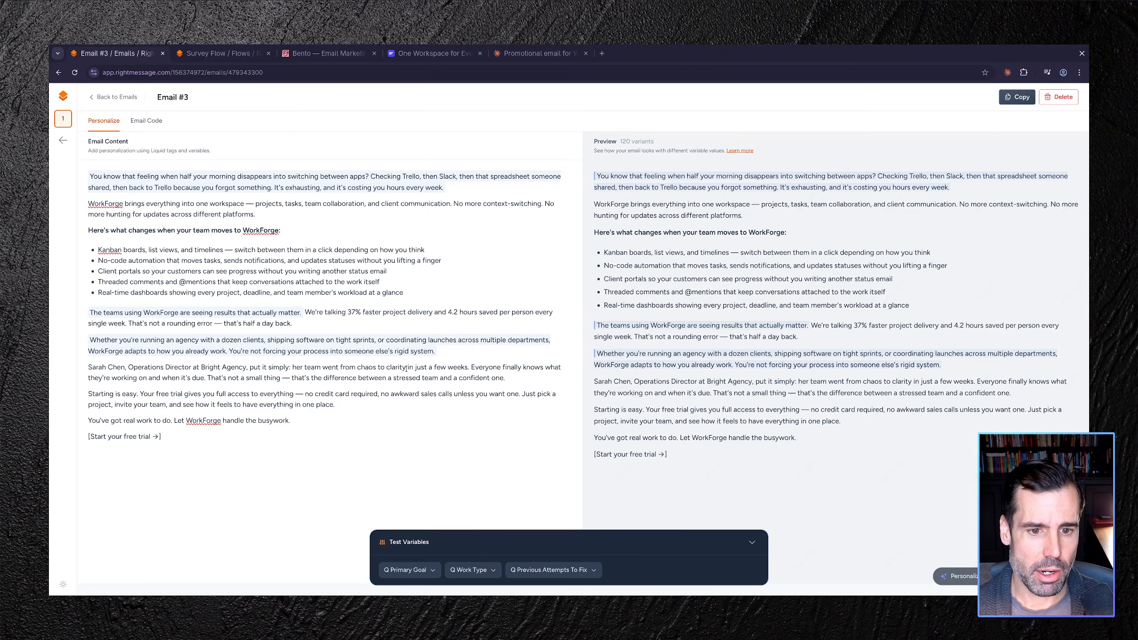
- Review the conditional text of the "Whether you're running an agency" paragraph for each Previous Attempts To Fix segment, then close it without changes
left_click(381, 352)
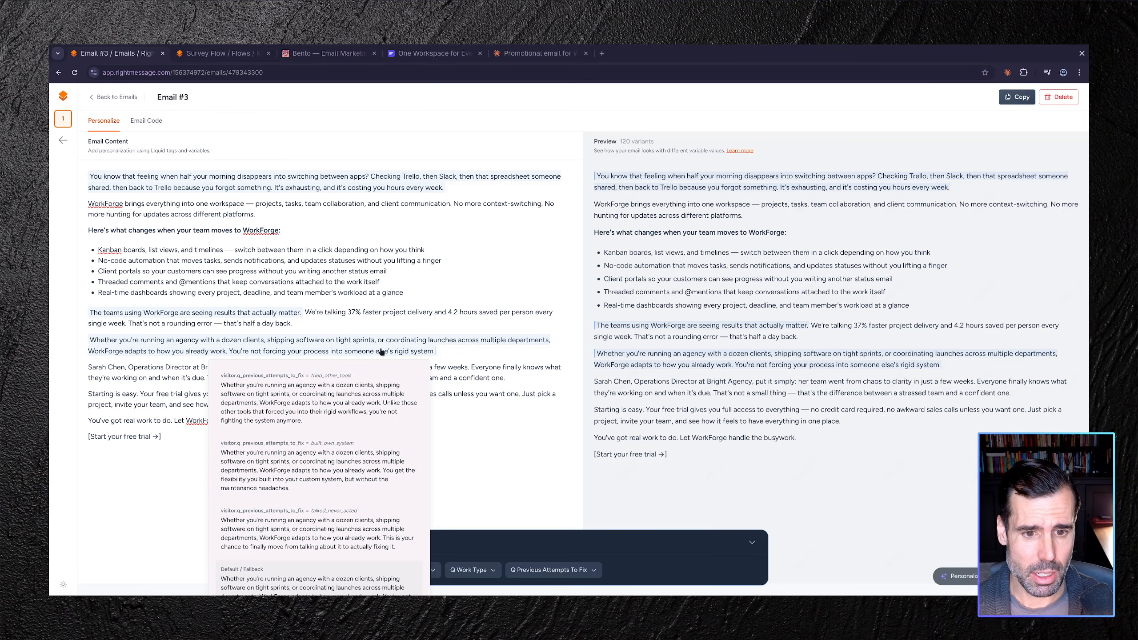
left_click(416, 377)
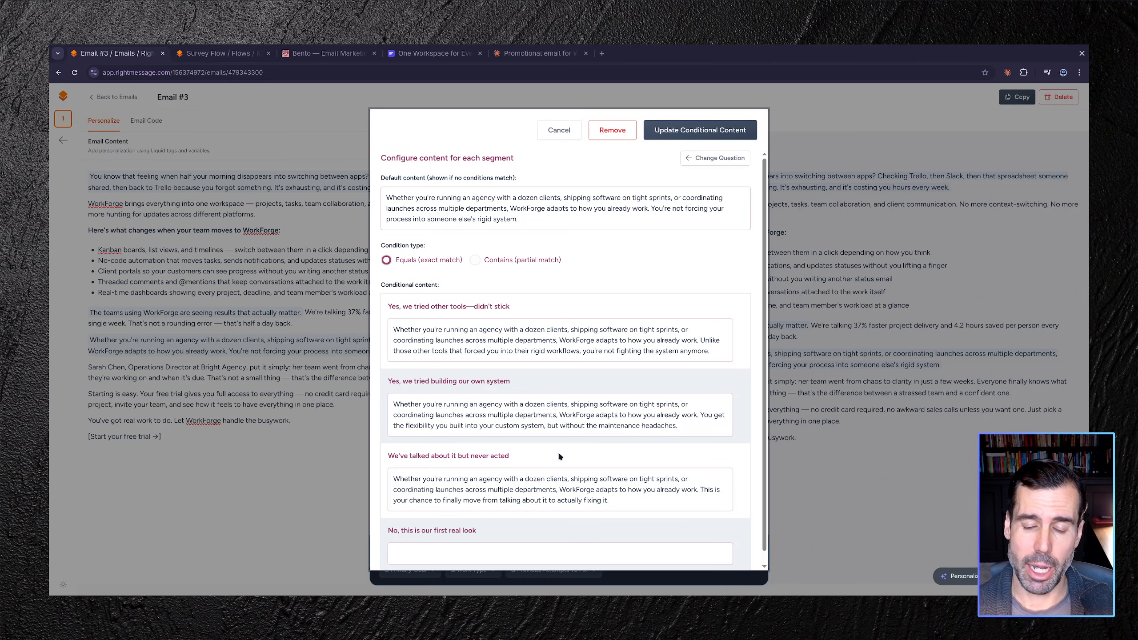
left_click(555, 131)
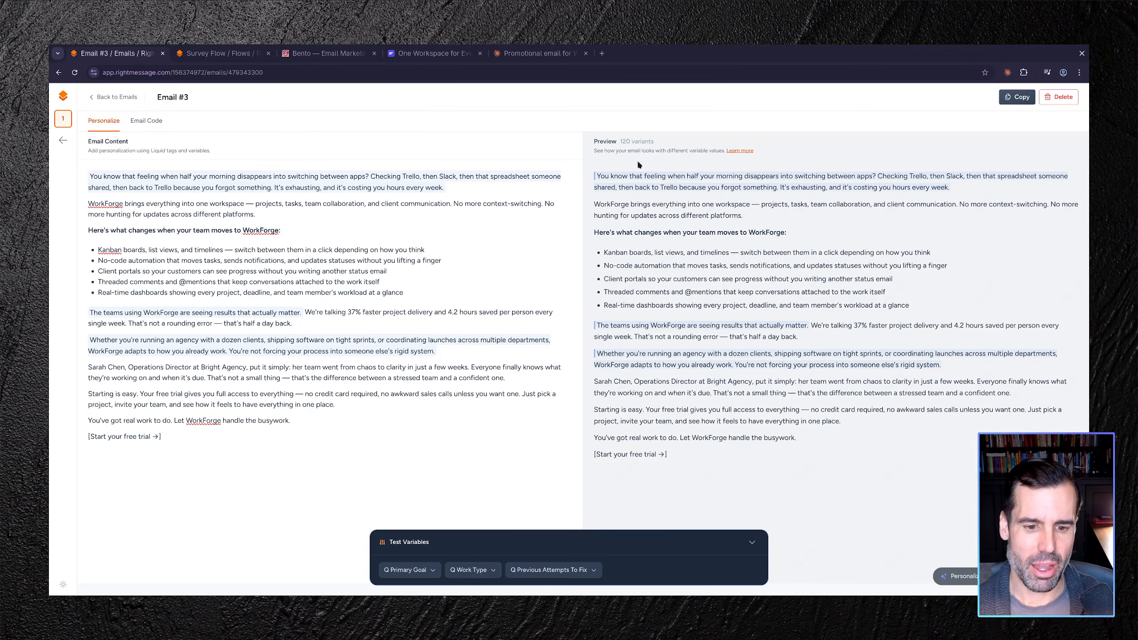
- Preview the email with Primary Goal team_visibility, Work Type agency_creative and Previous Attempts To Fix built_own_system, then collapse the test variables
left_click(423, 573)
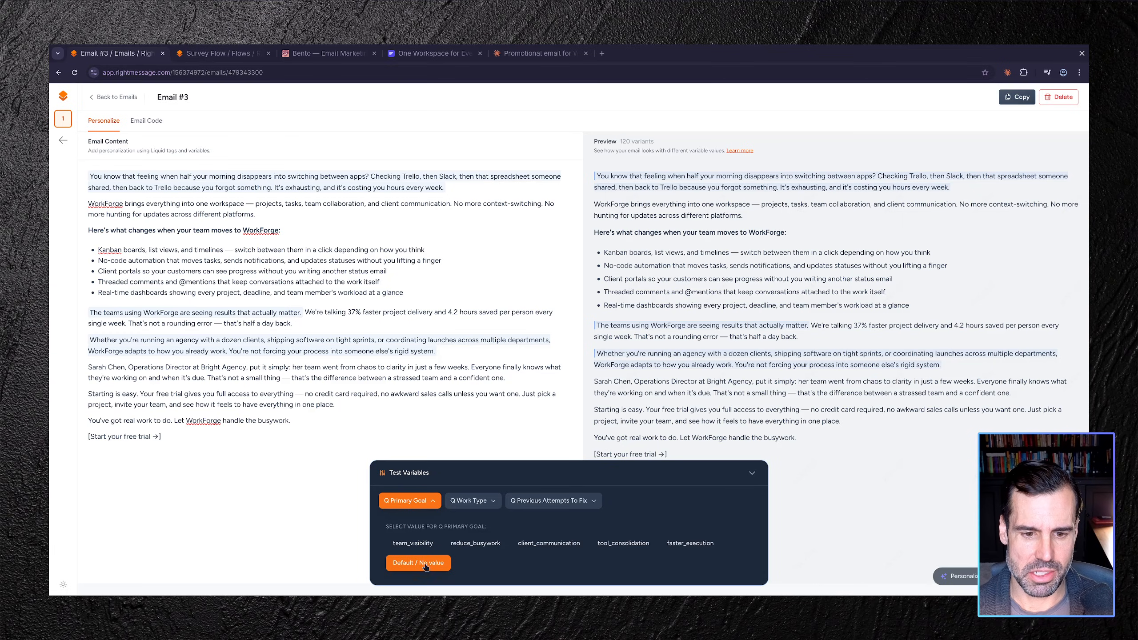
left_click(420, 543)
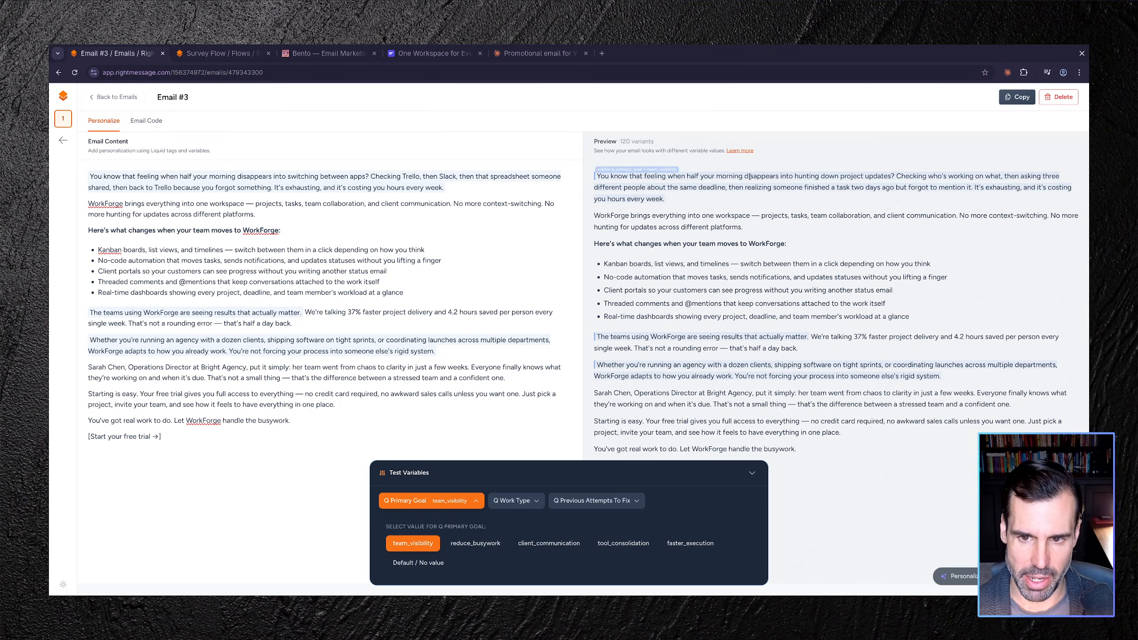
left_click(506, 501)
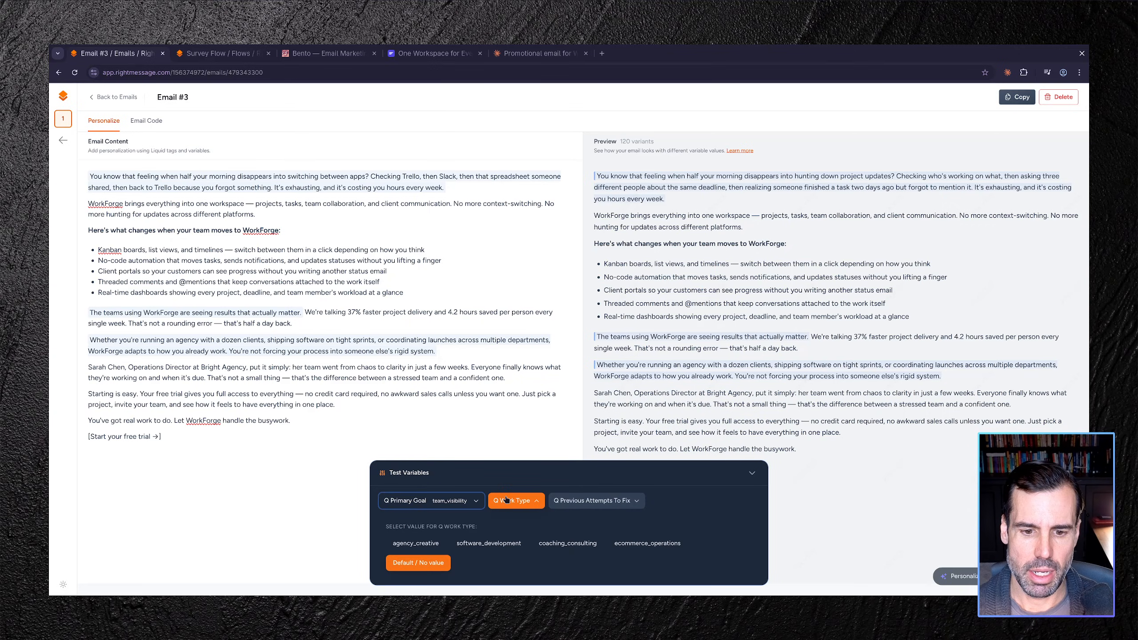
left_click(414, 542)
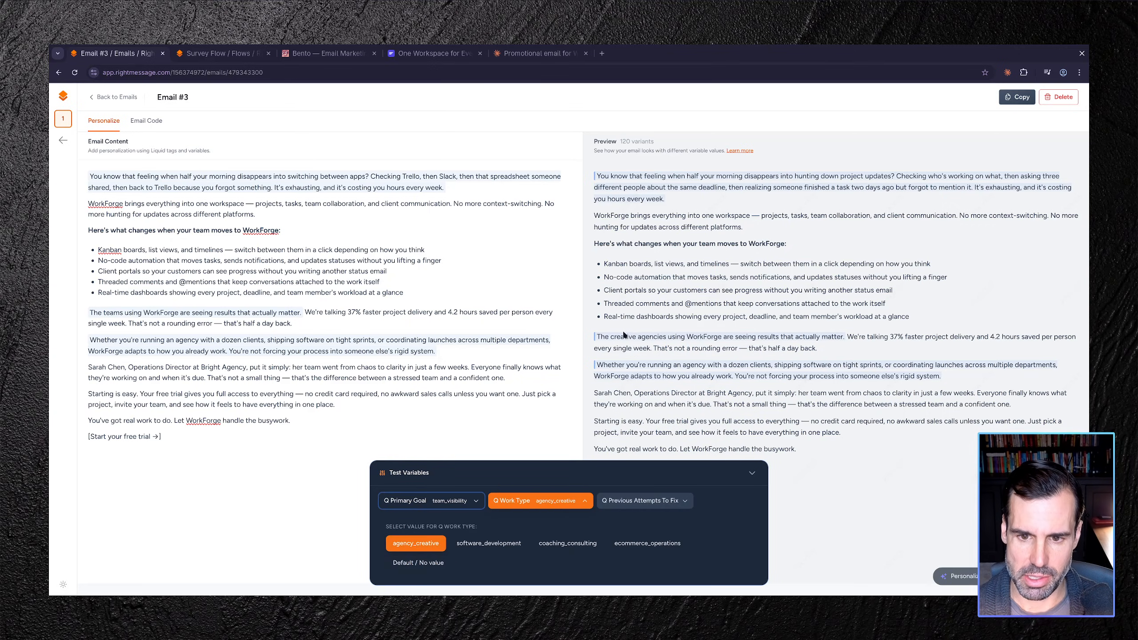
left_click(613, 501)
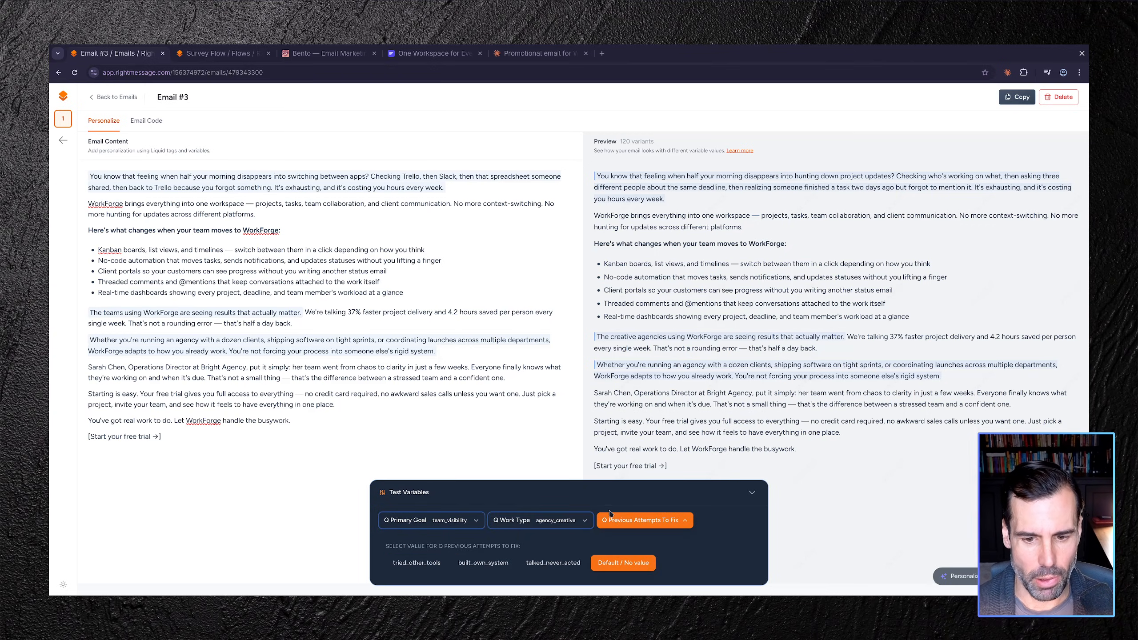
left_click(477, 568)
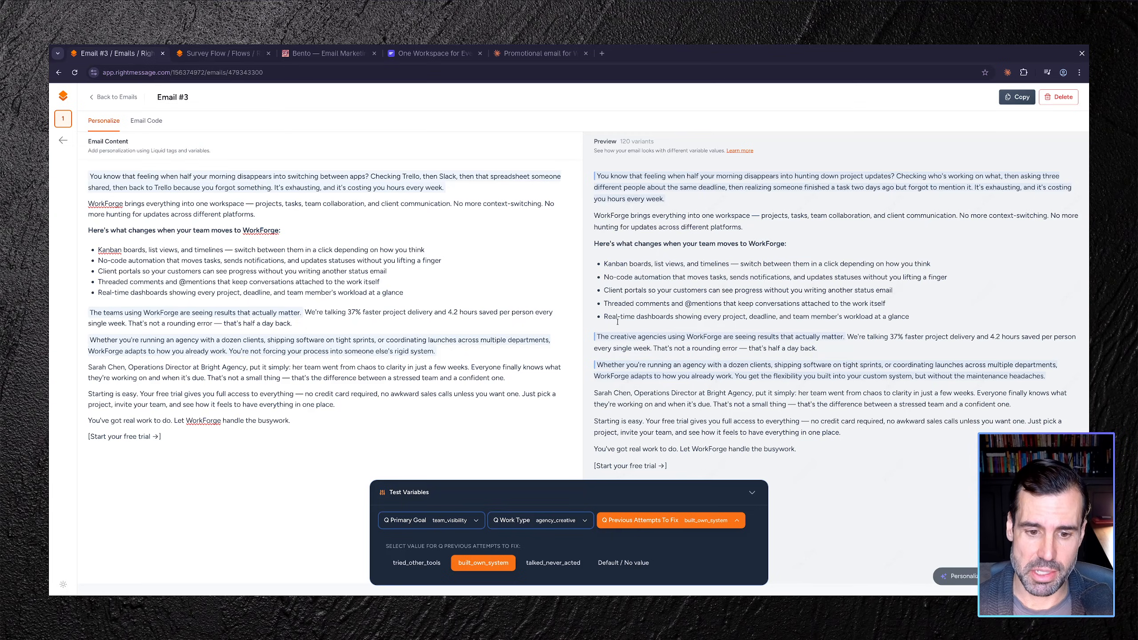
mouse_move(624, 174)
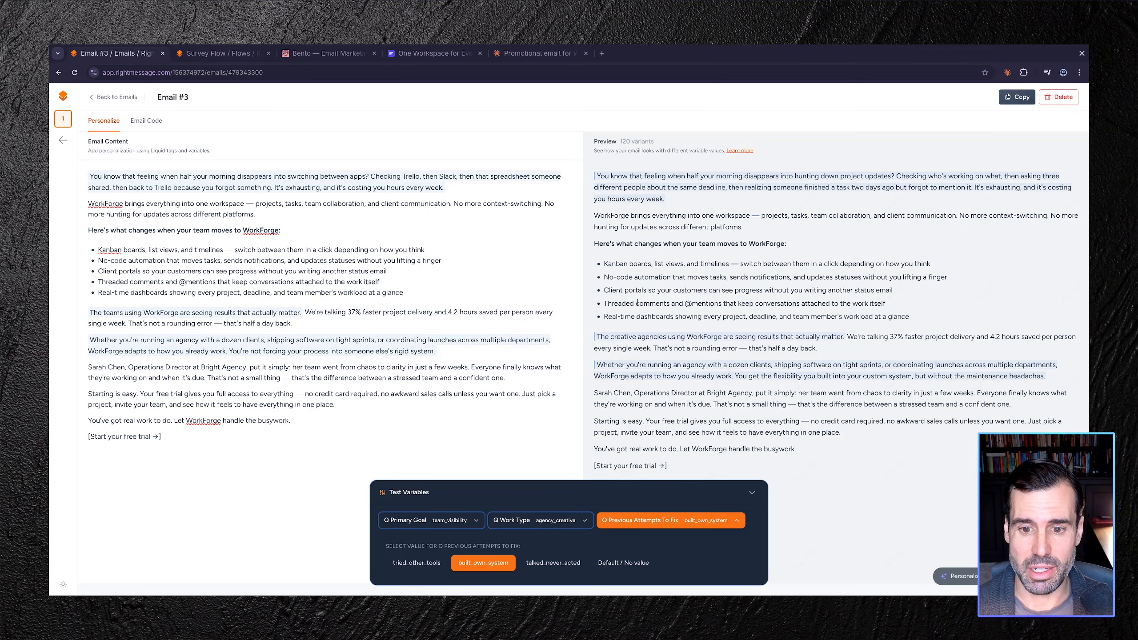
mouse_move(639, 339)
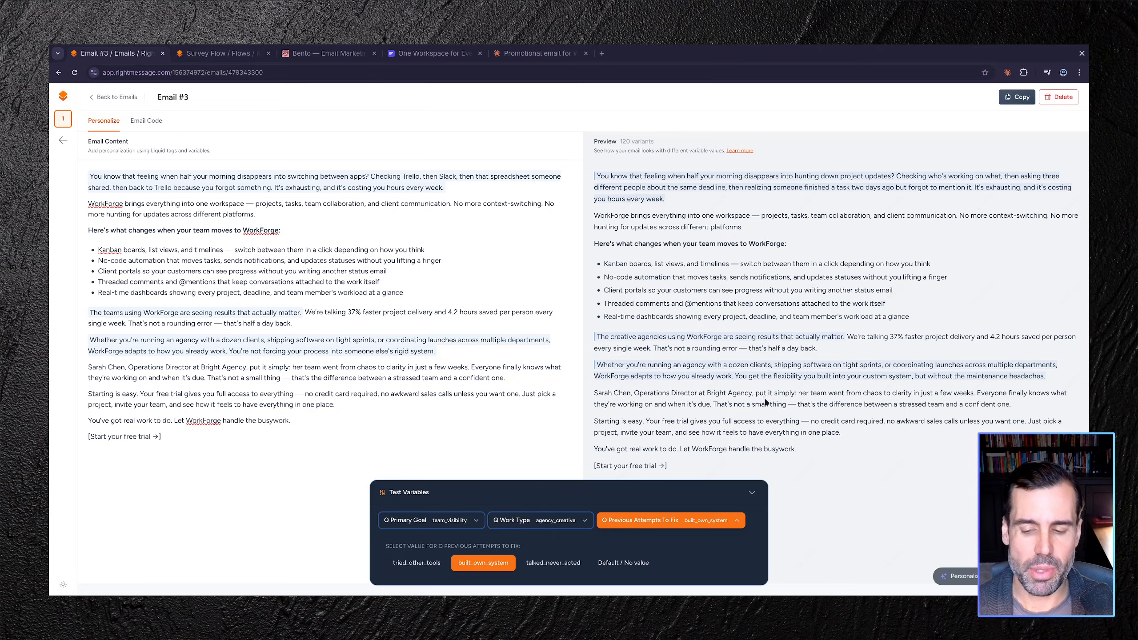
left_click(753, 494)
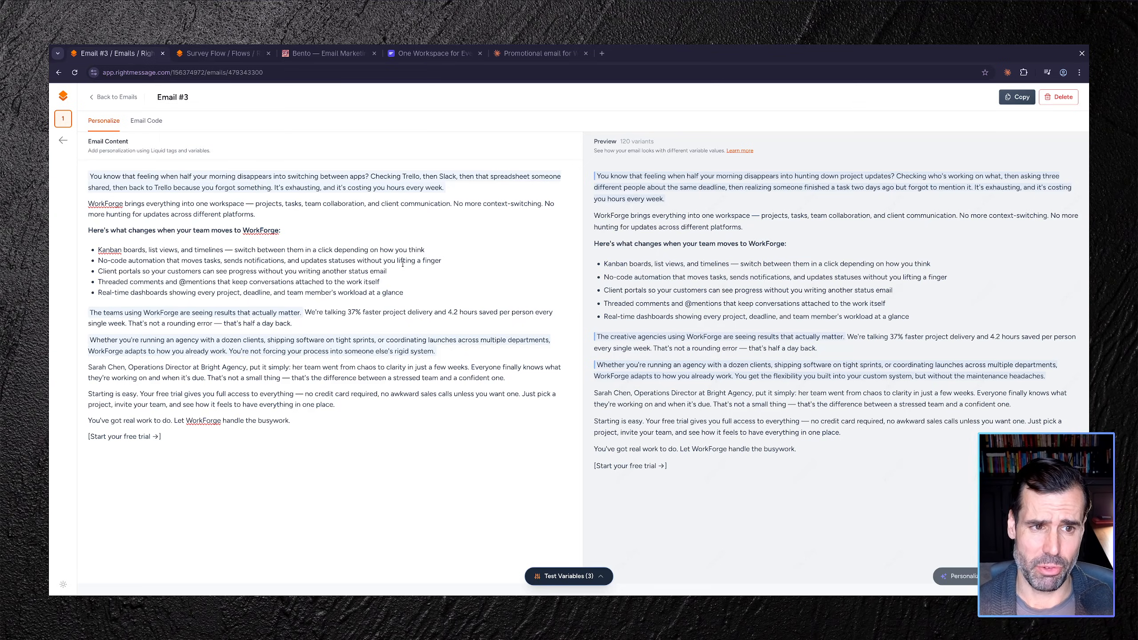
- Inspect the email's generated Liquid code, especially the opening team_visibility condition, then return to the personalization view
left_click(150, 124)
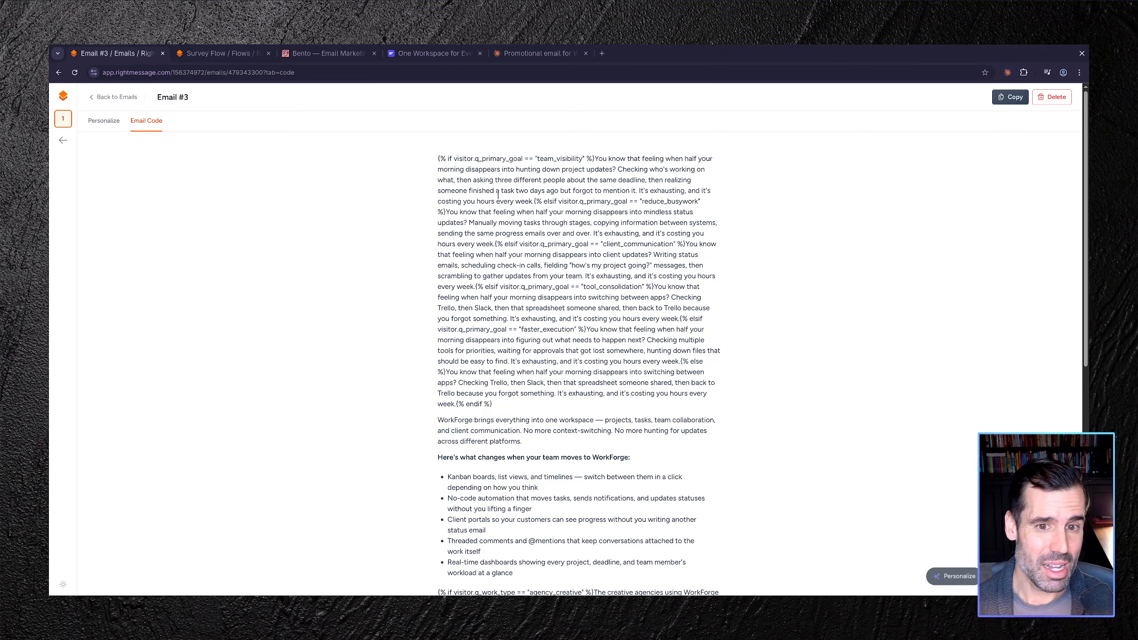
left_click_drag(438, 159, 594, 159)
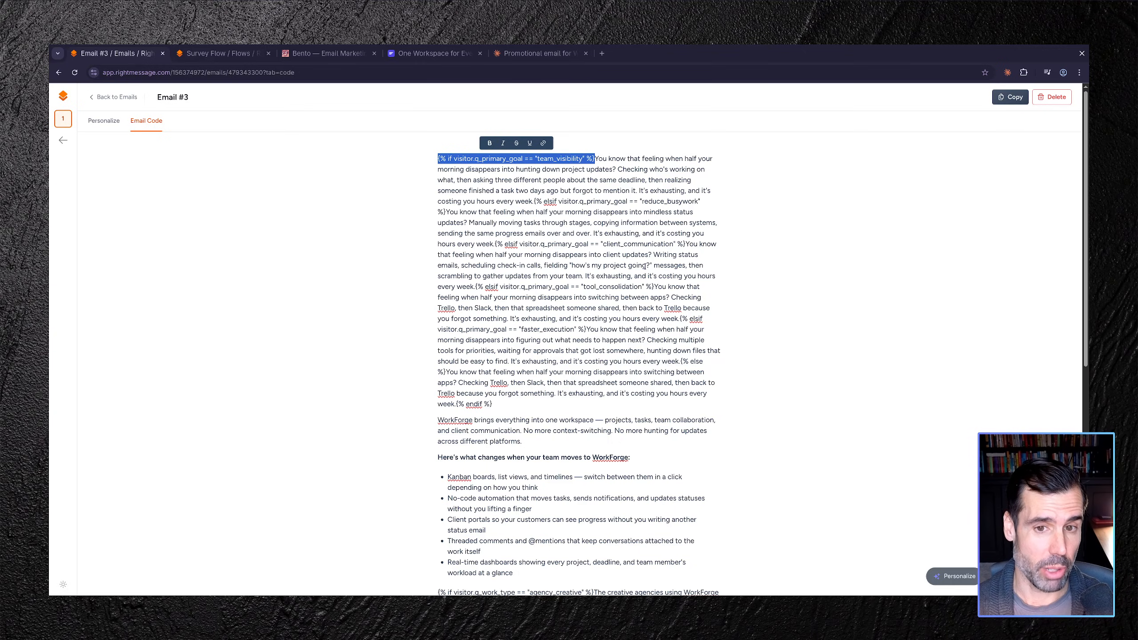
left_click(638, 254)
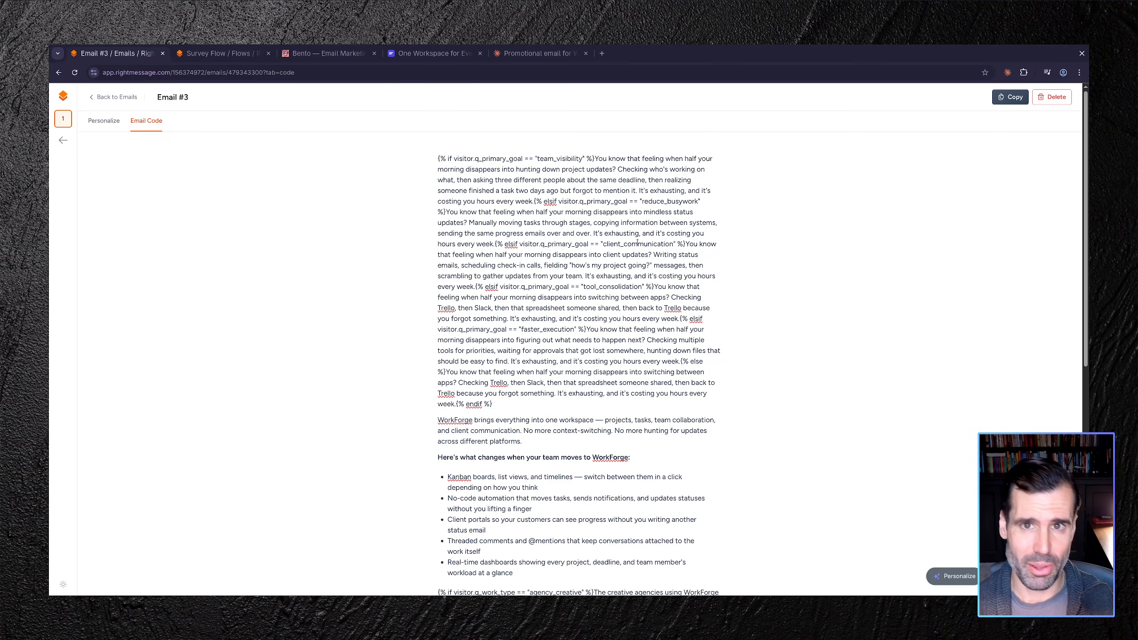
left_click(103, 122)
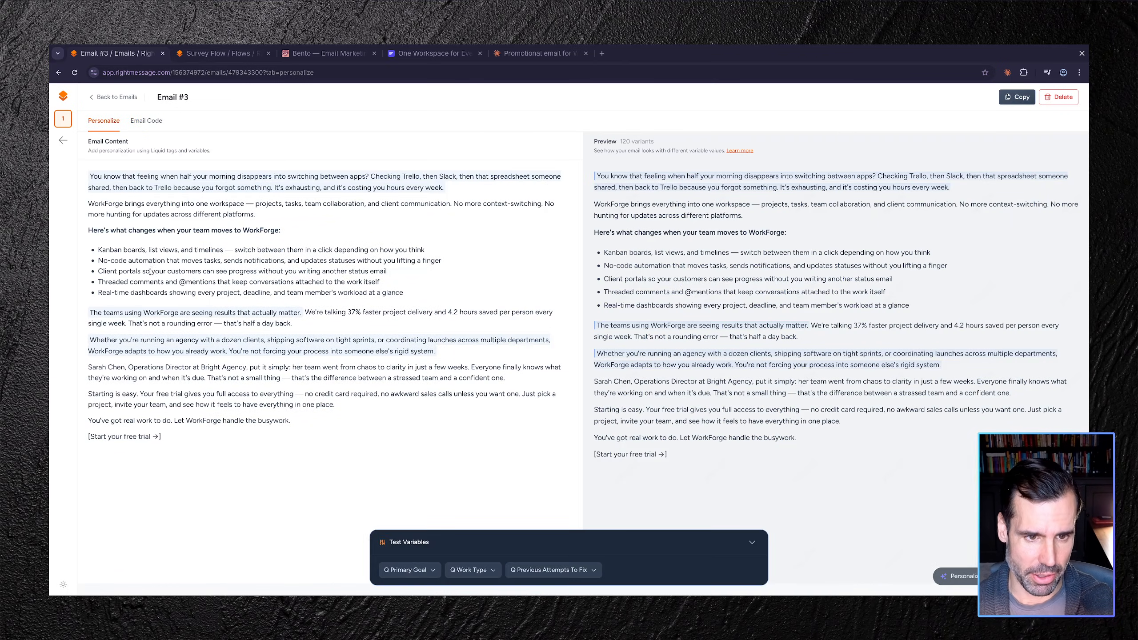
- Copy the full Liquid code of Email #3, from the opening team_visibility condition to the "[Start your free trial →]" line
mouse_move(309, 184)
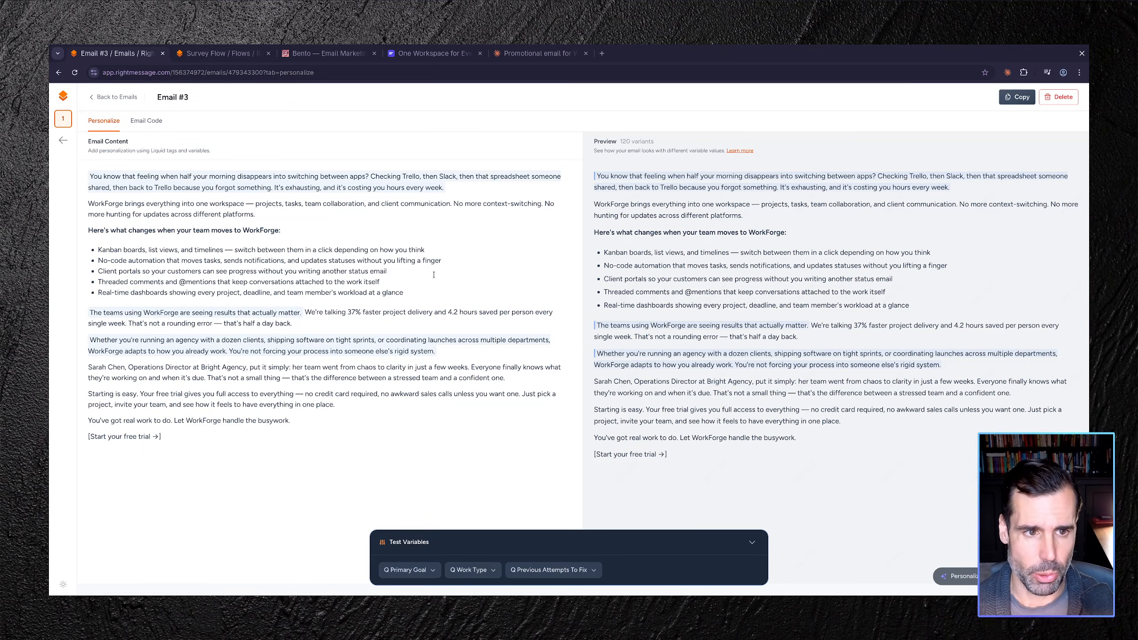
left_click(157, 123)
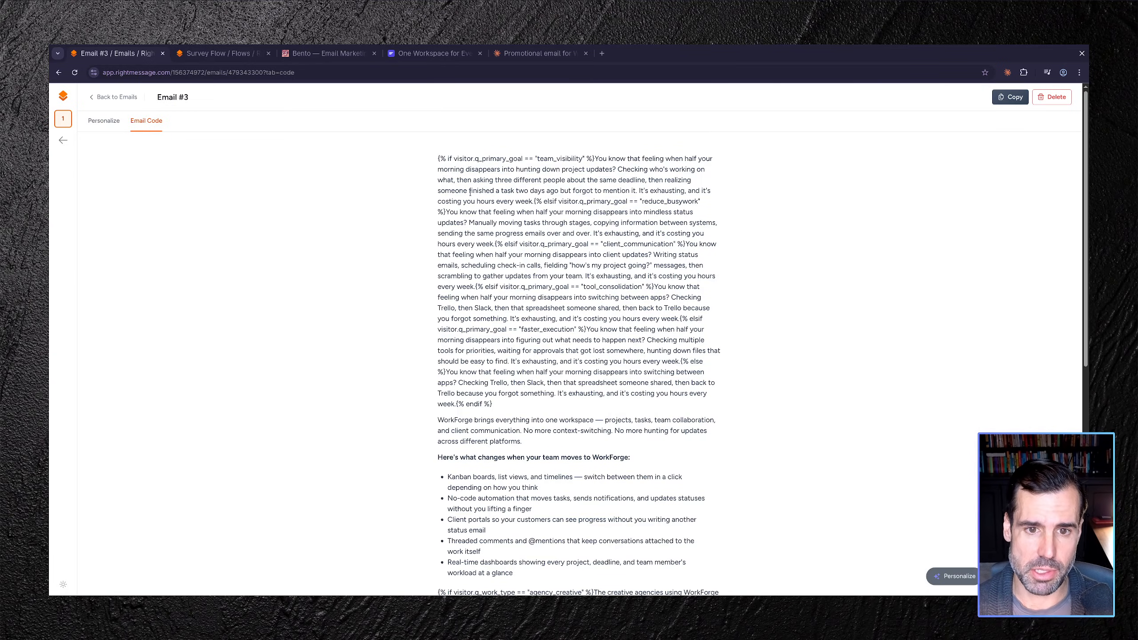
left_click_drag(435, 159, 533, 575)
right_click(533, 554)
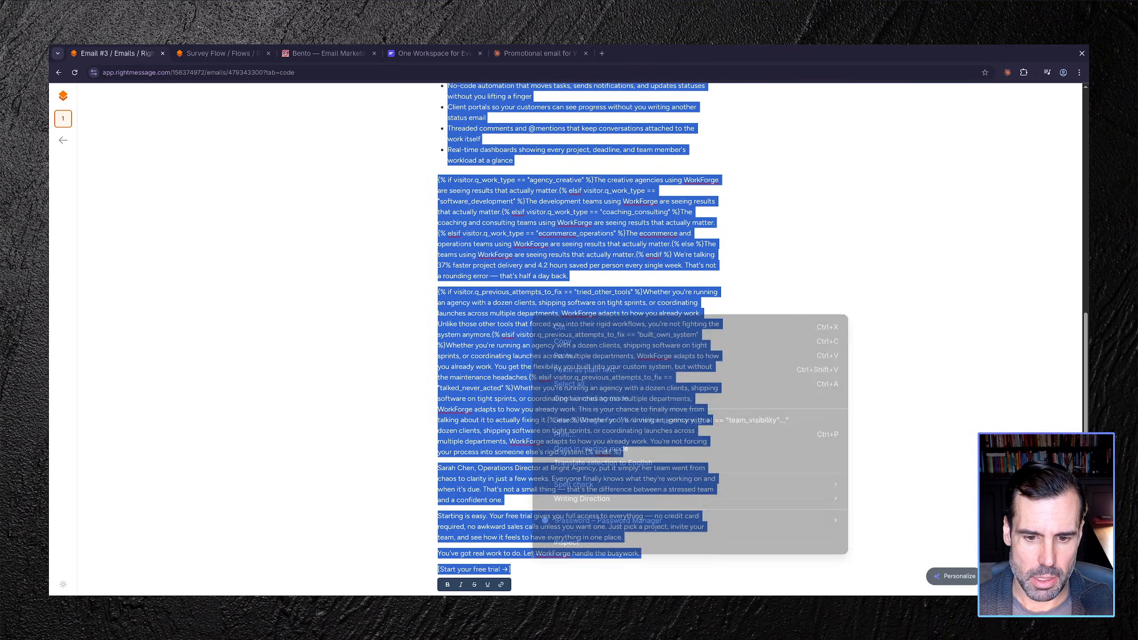
left_click(562, 341)
scroll(411, 189, "up", 10)
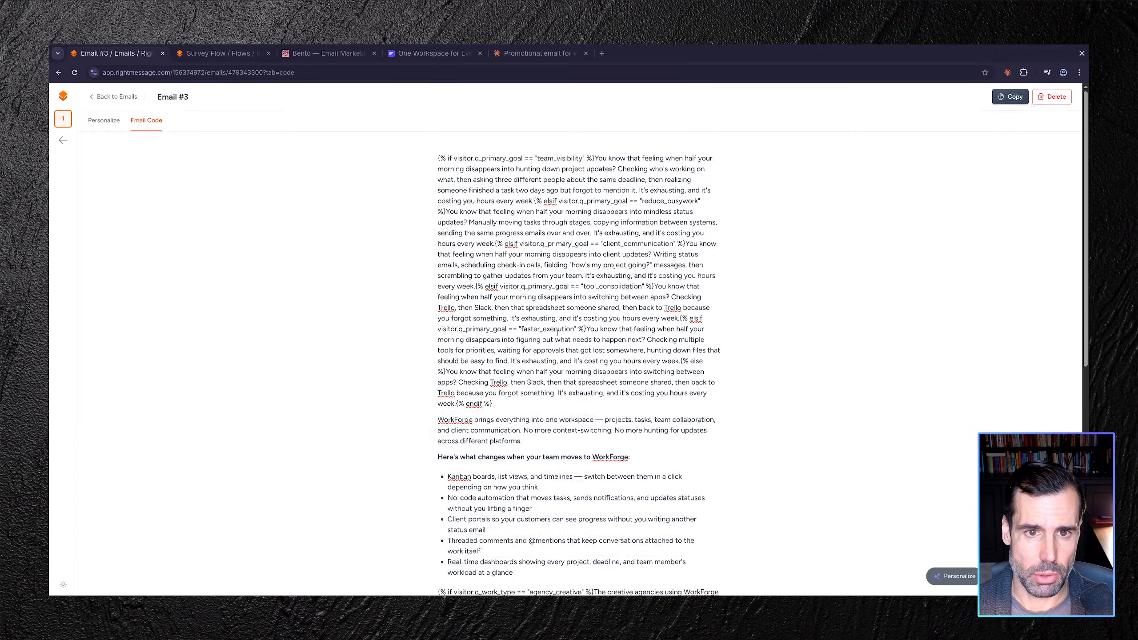
- Switch to Bento and fill the blank email with the subject "Start a trial" and the copied Liquid code as its body, then save it
left_click(337, 55)
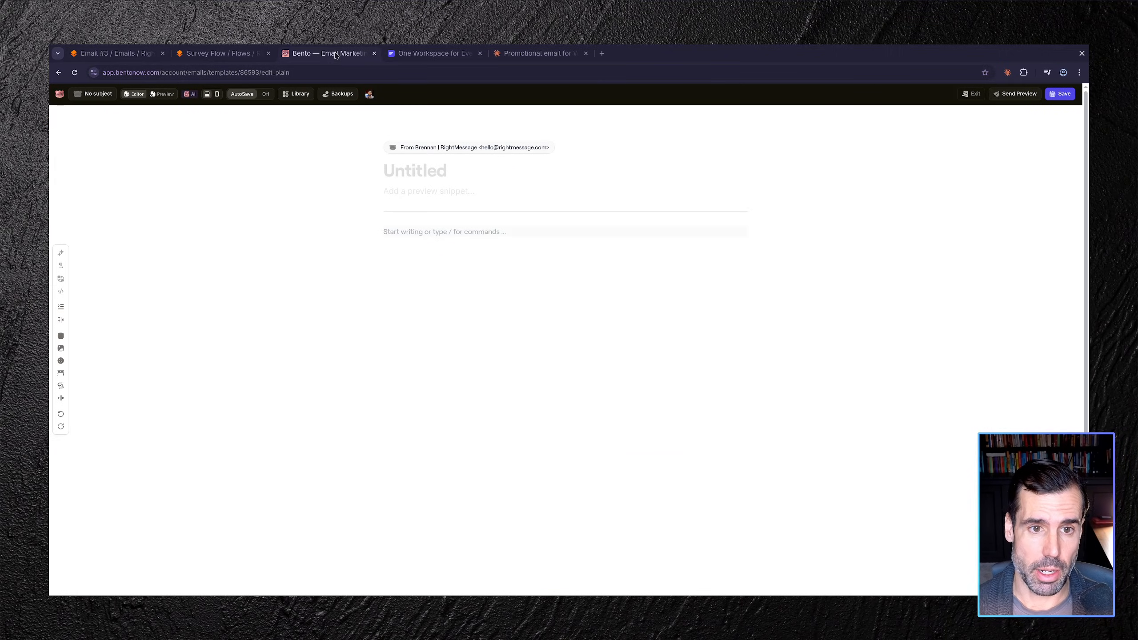
left_click(403, 173)
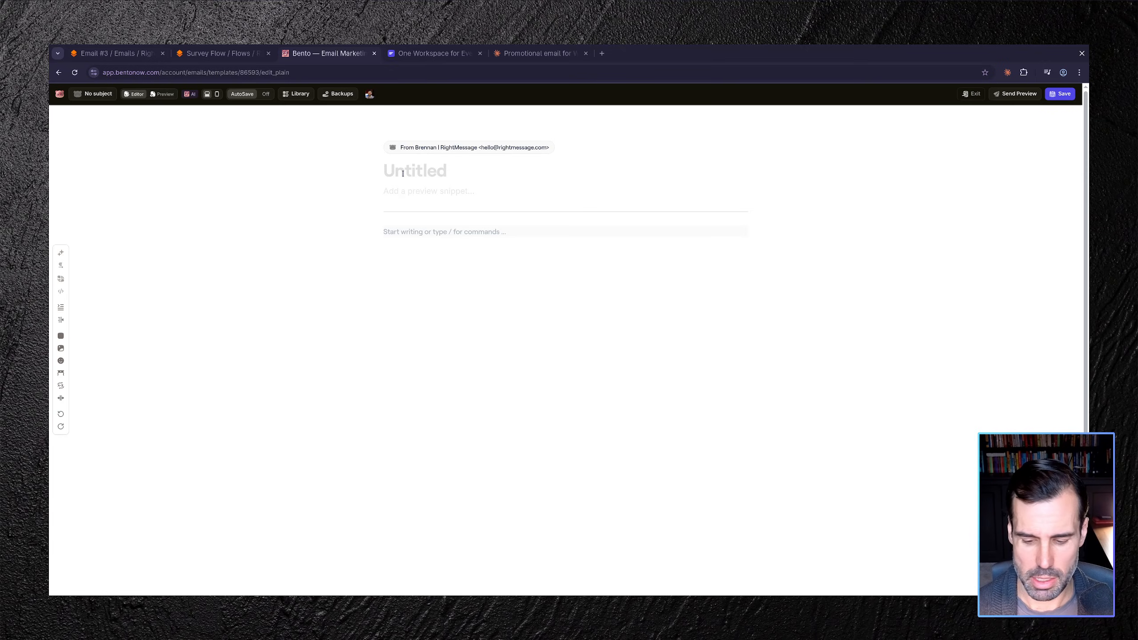
type("Start a trial")
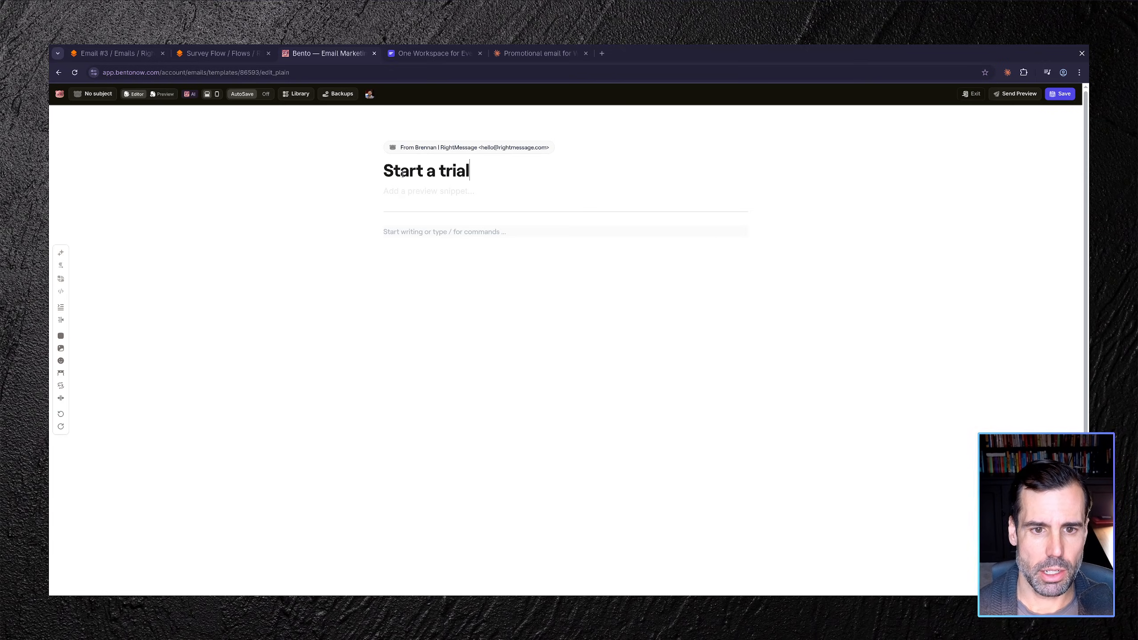
left_click(438, 231)
key("ctrl+v")
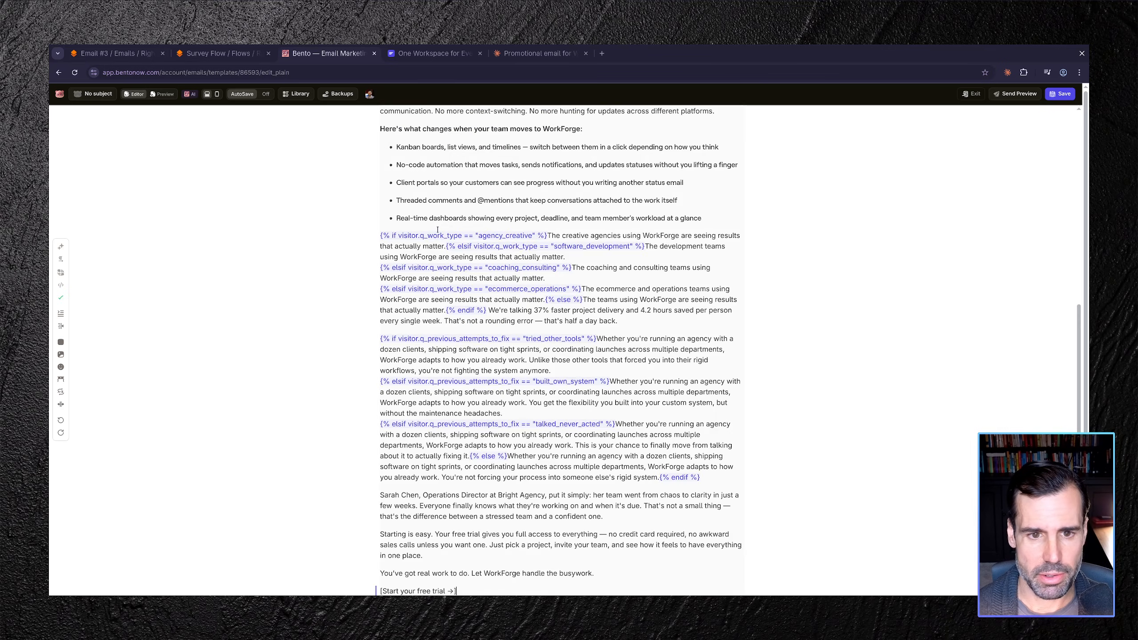
scroll(555, 253, "up", 10)
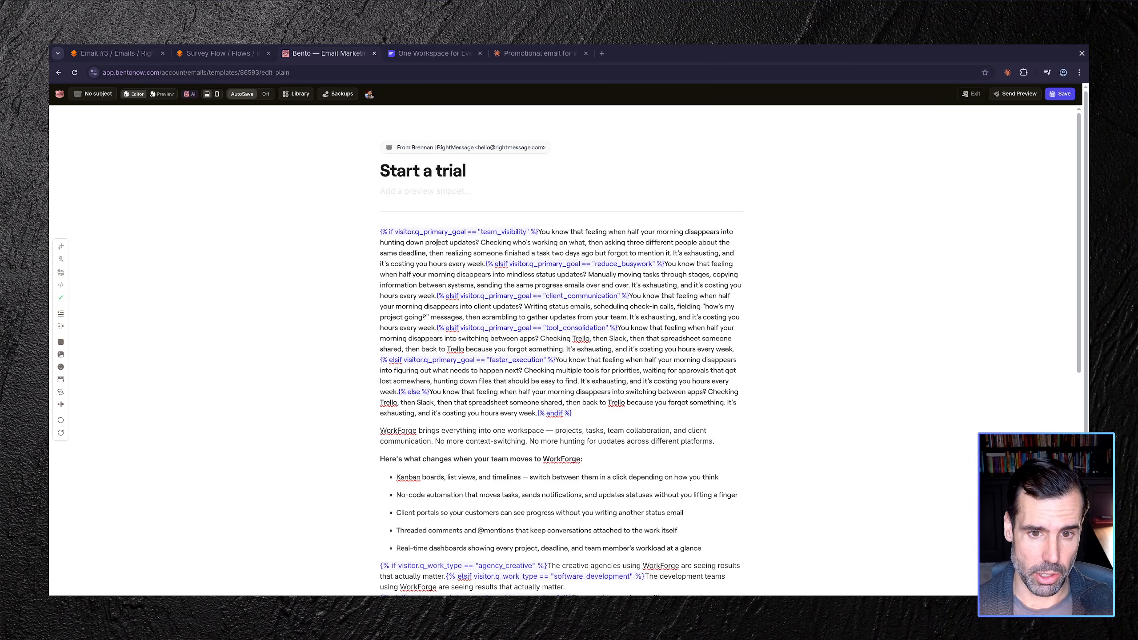
key("ctrl+s")
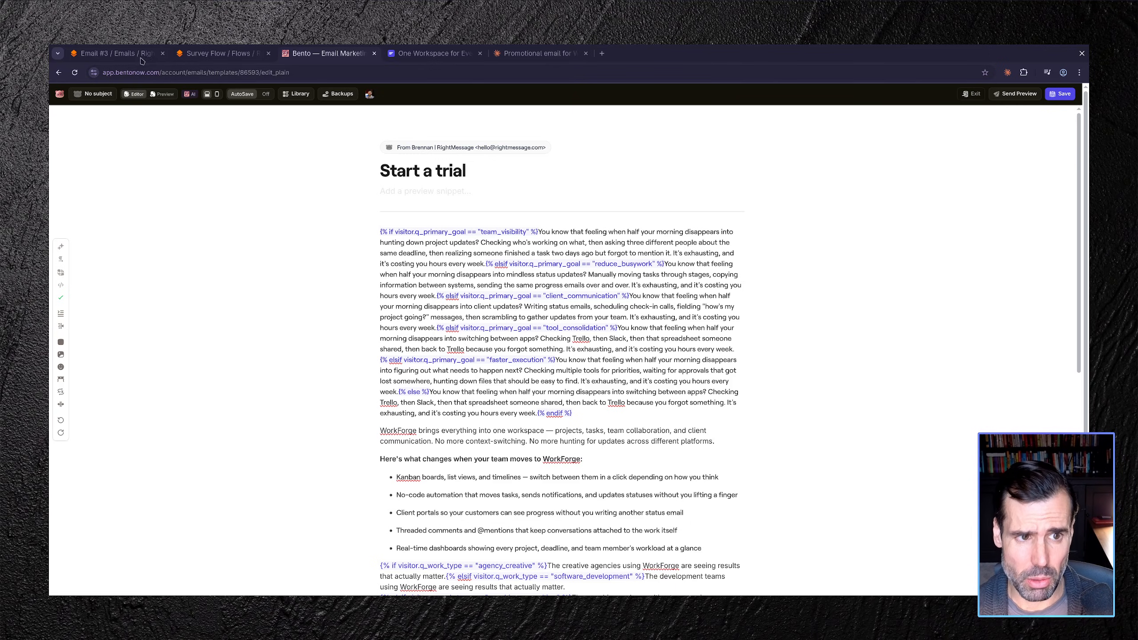
- Return to RightMessage's personalization view and review the opening paragraph's conditional text for each Primary Goal segment, closing it without changes
key("ctrl+1")
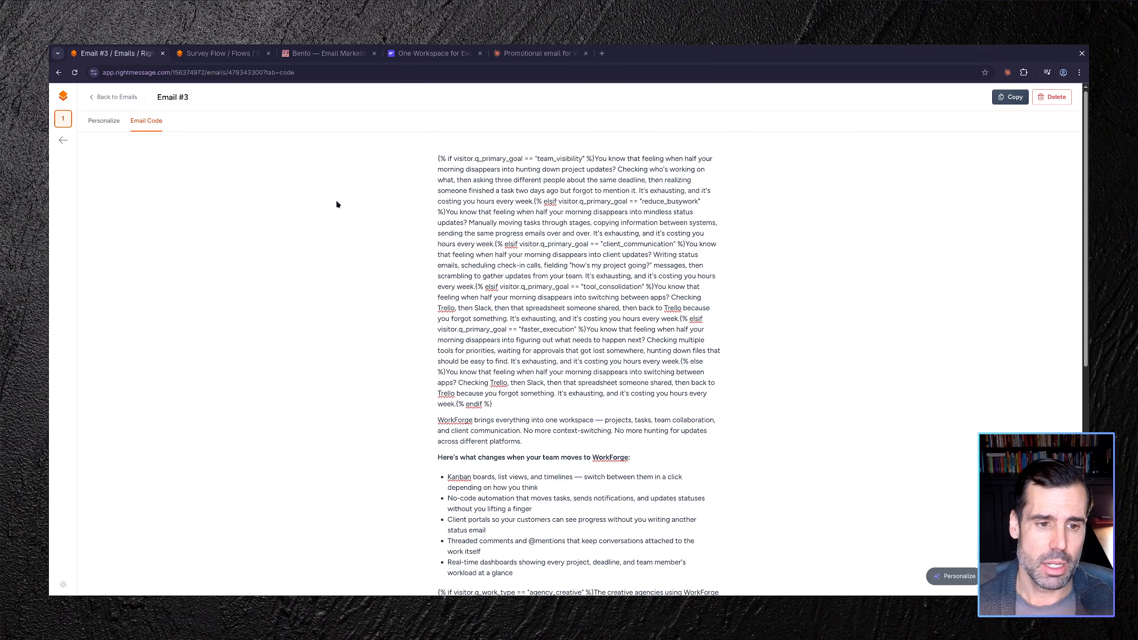
left_click(111, 125)
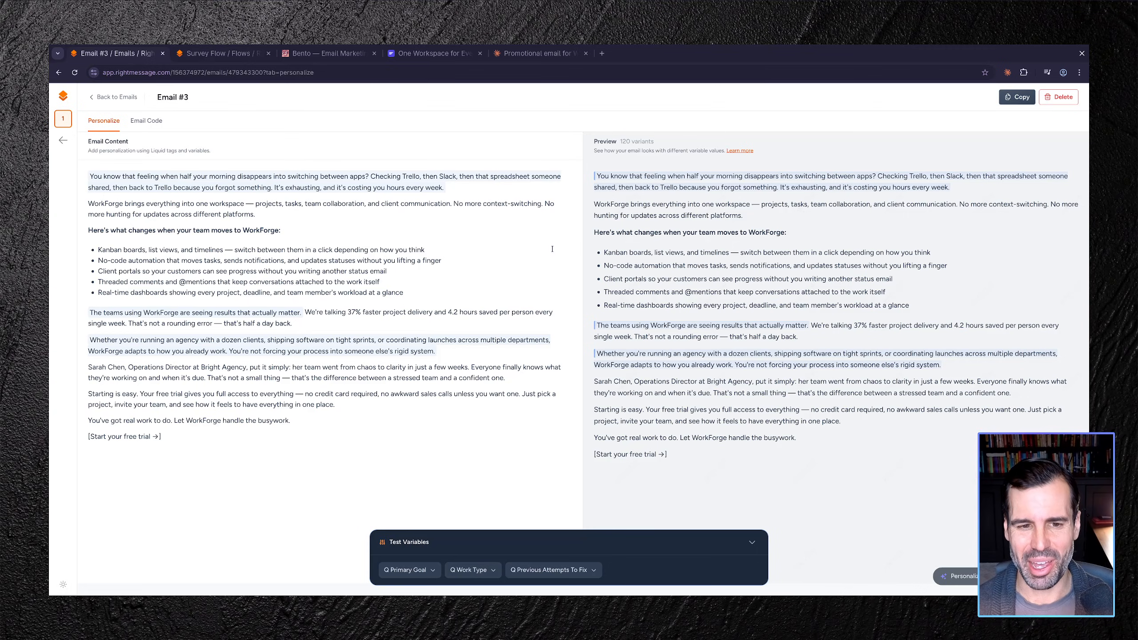
left_click(534, 253)
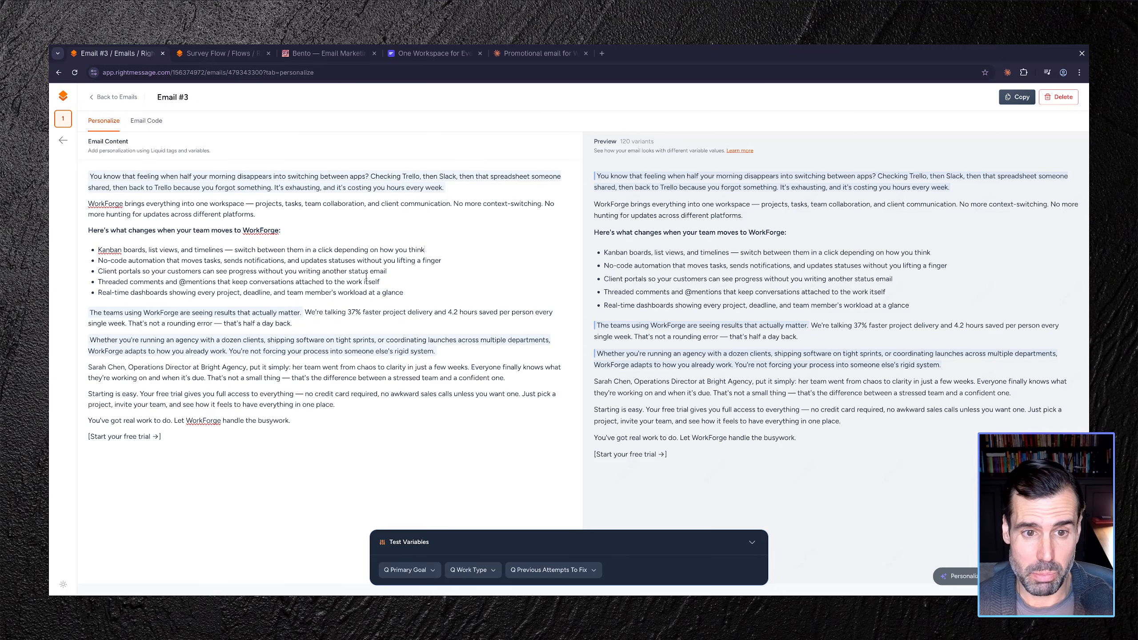
left_click(349, 188)
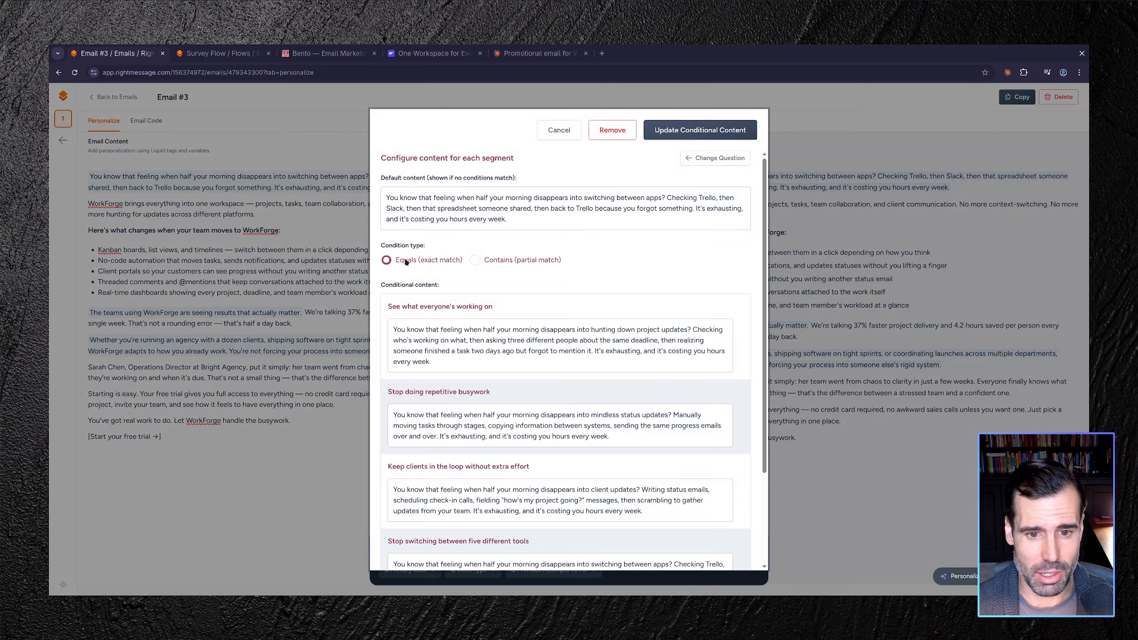
scroll(449, 454, "down", 1)
scroll(449, 455, "down", 2)
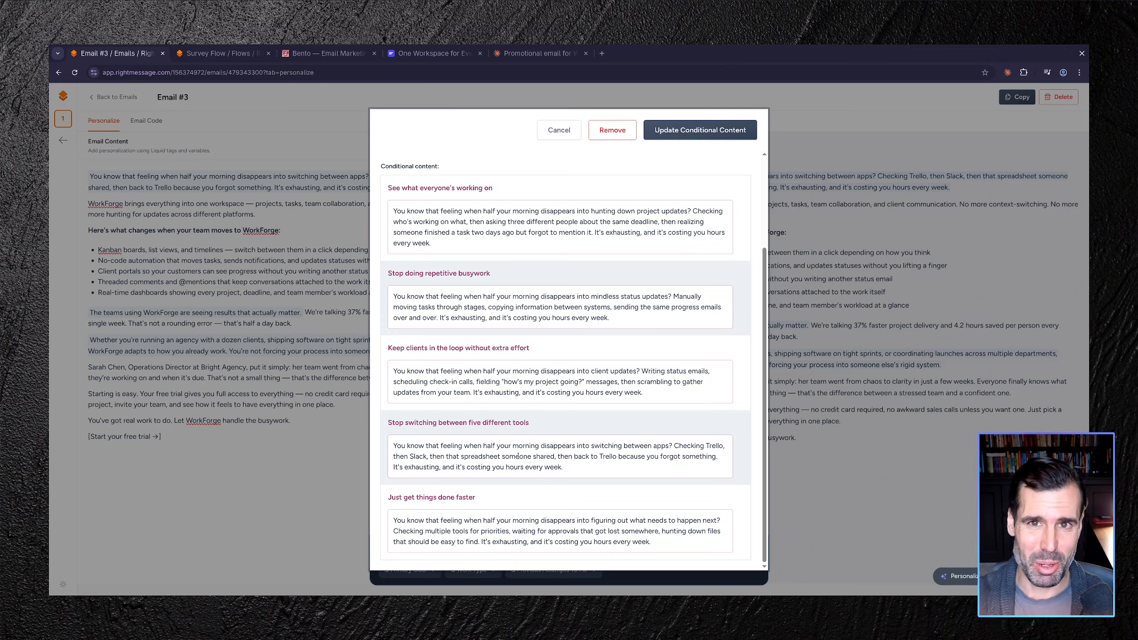
scroll(519, 454, "up", 3)
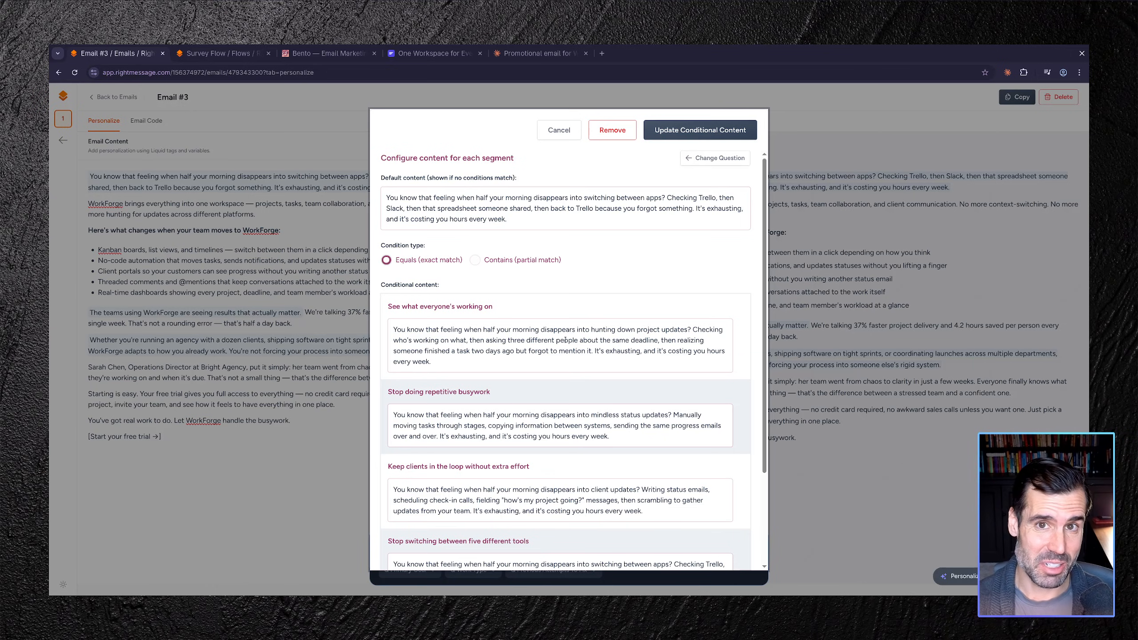
left_click(564, 137)
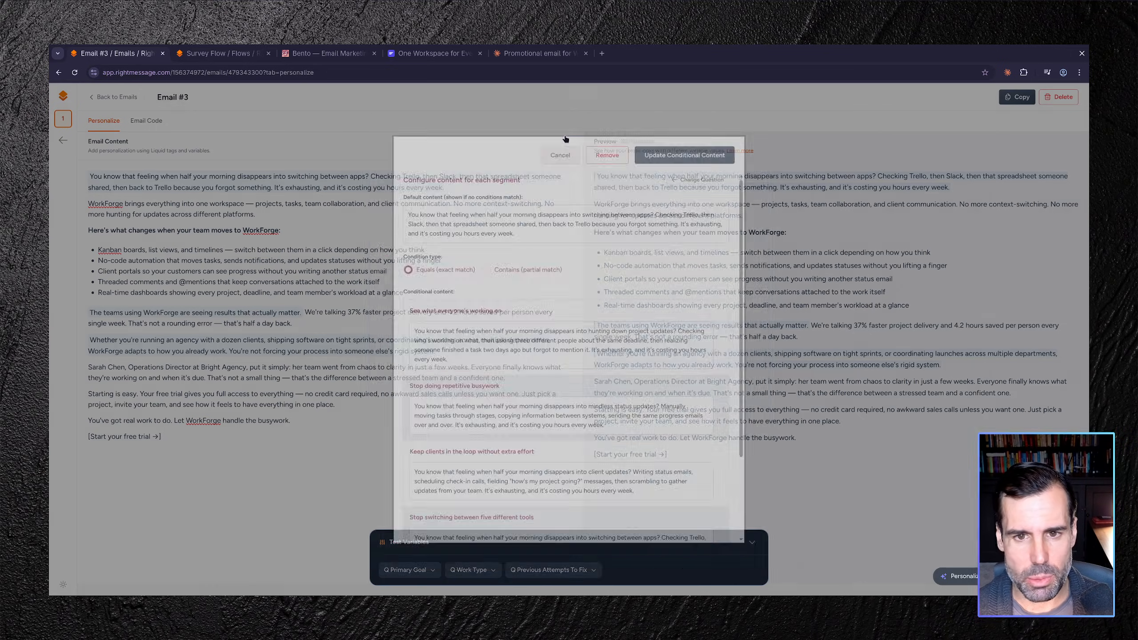
left_click(416, 226)
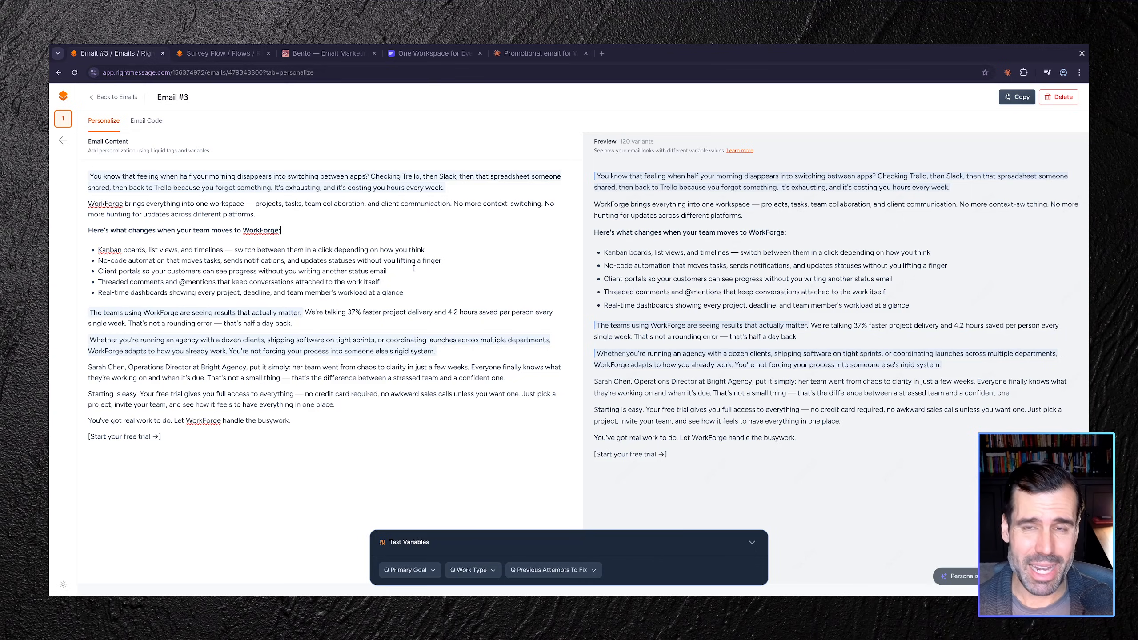
left_click_drag(413, 294, 102, 250)
left_click(325, 288)
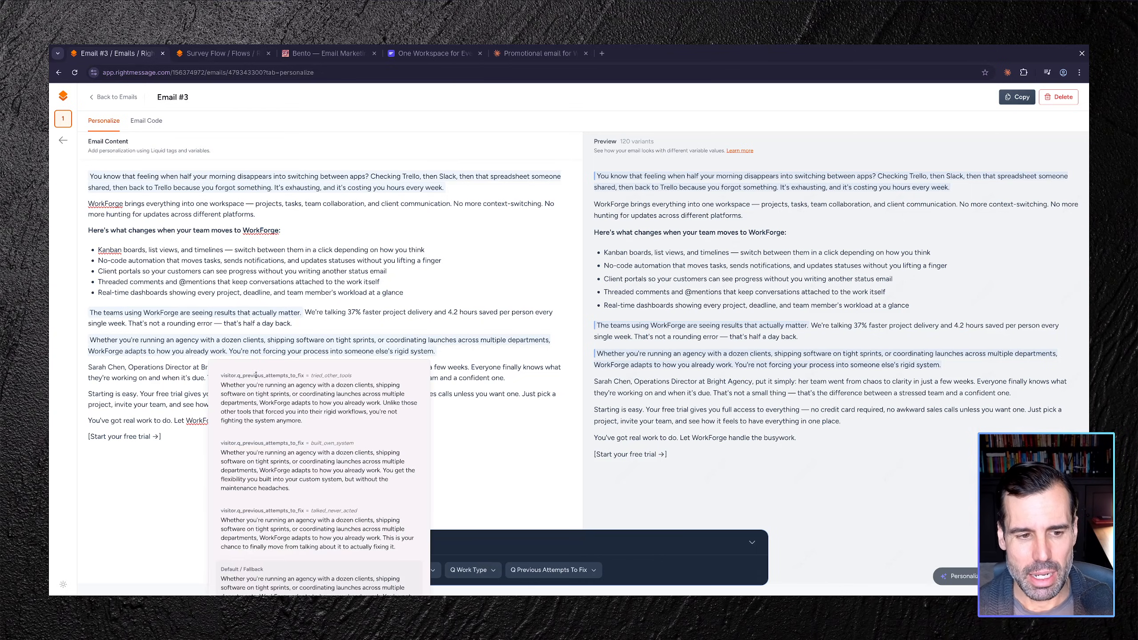
left_click(166, 437)
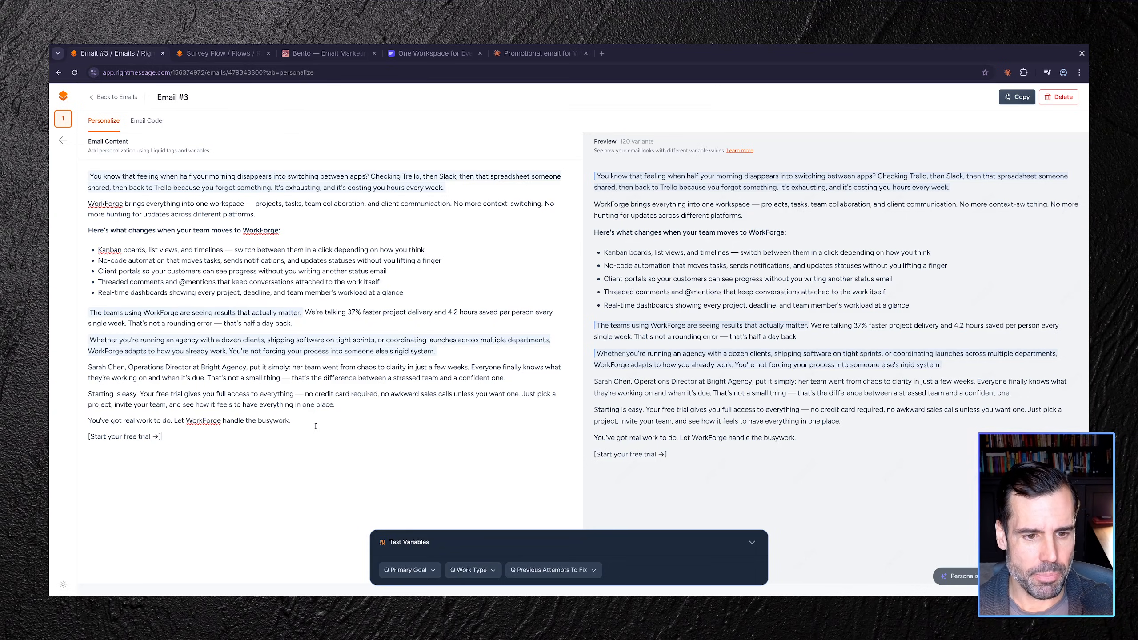
left_click_drag(315, 426, 76, 421)
left_click(233, 445)
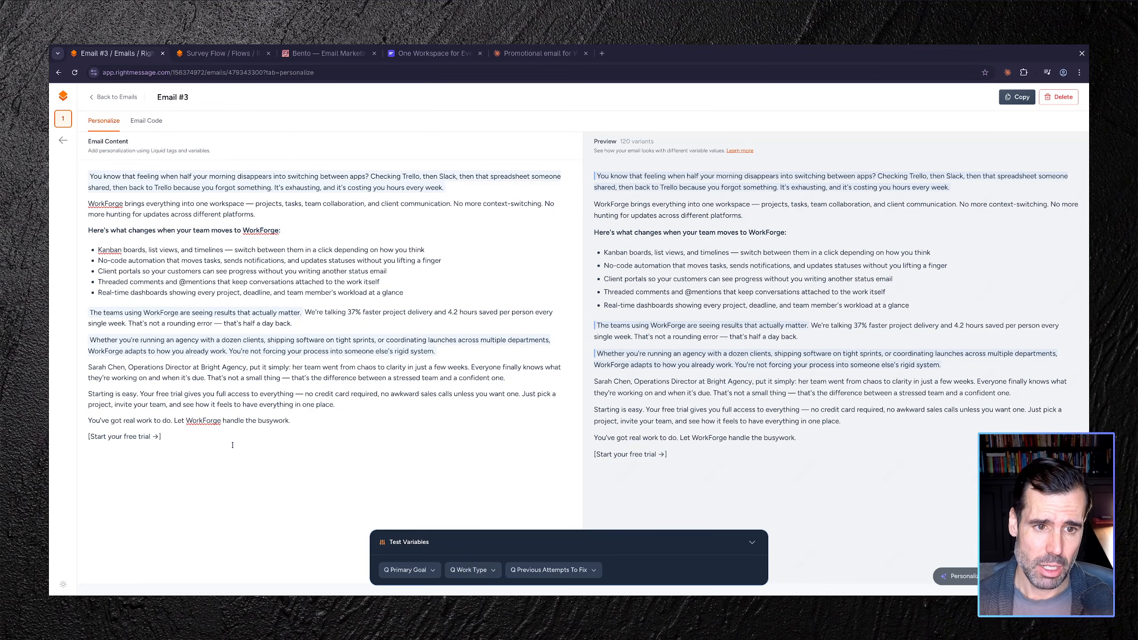
triple_click(229, 230)
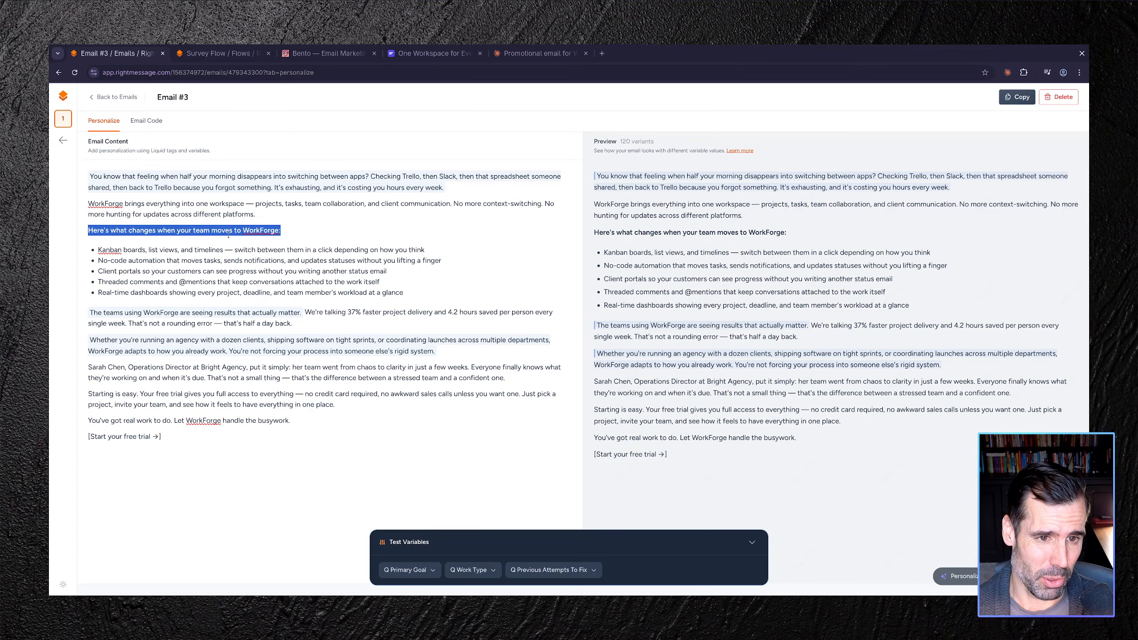
mouse_move(272, 310)
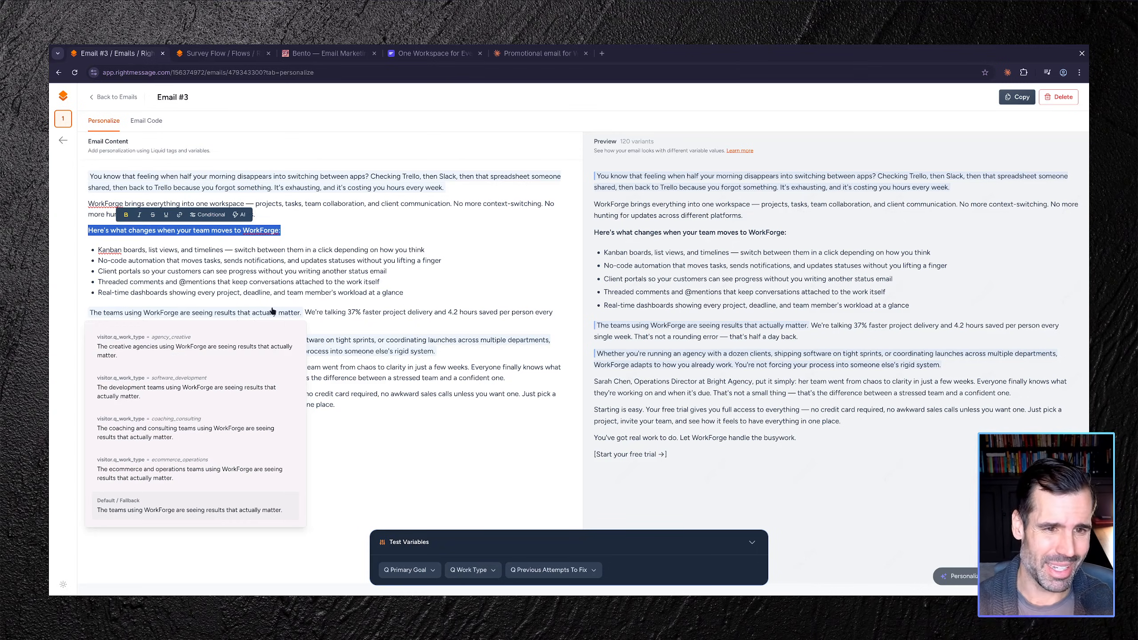
left_click(403, 251)
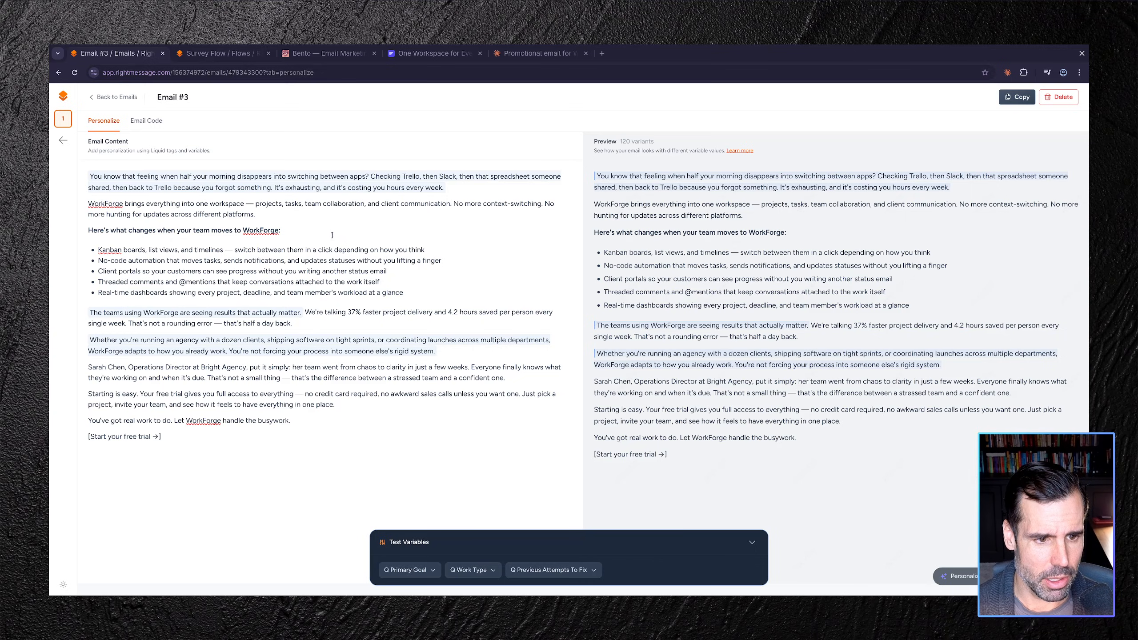
- Add the line "A company" above the "Here's what changes" heading and base conditional content for the word "company" on the Work Type question
key("Return")
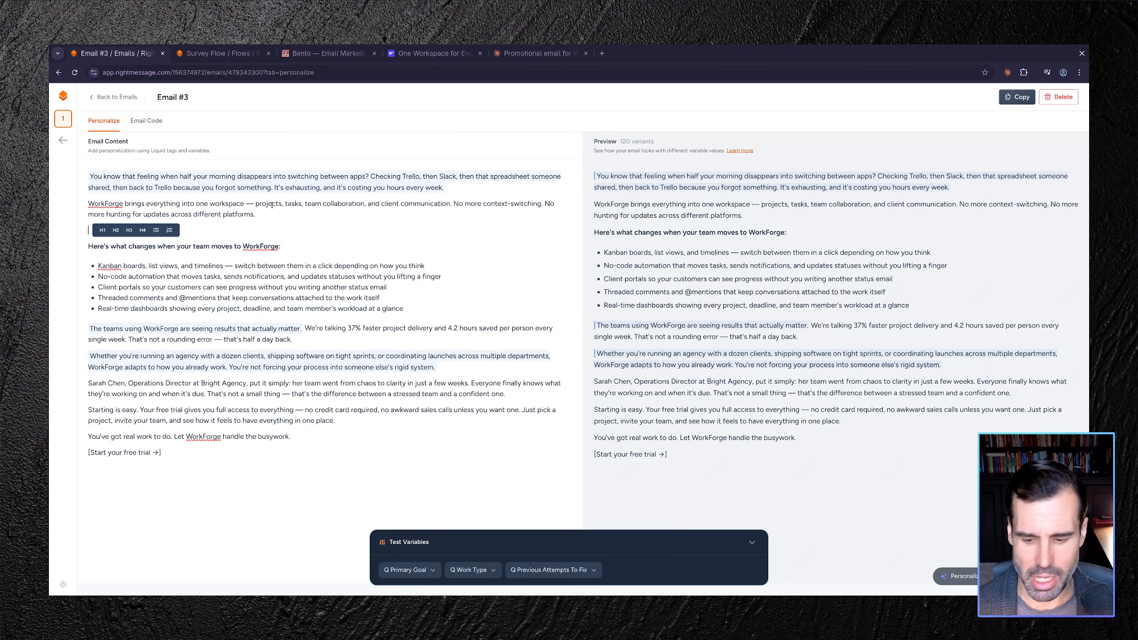
type("A company")
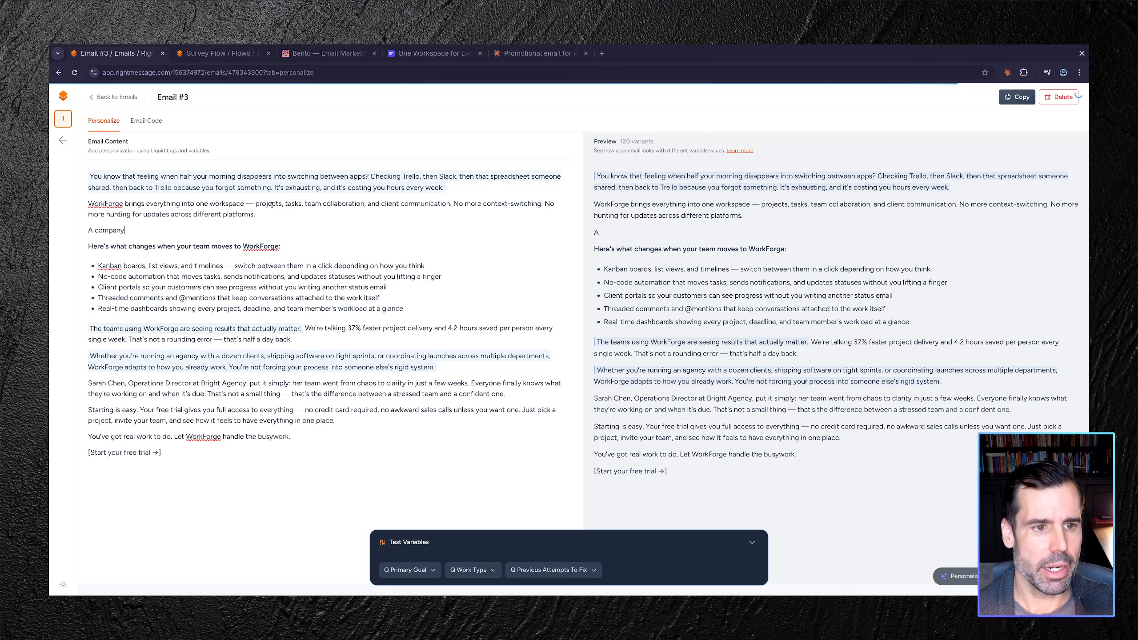
double_click(113, 232)
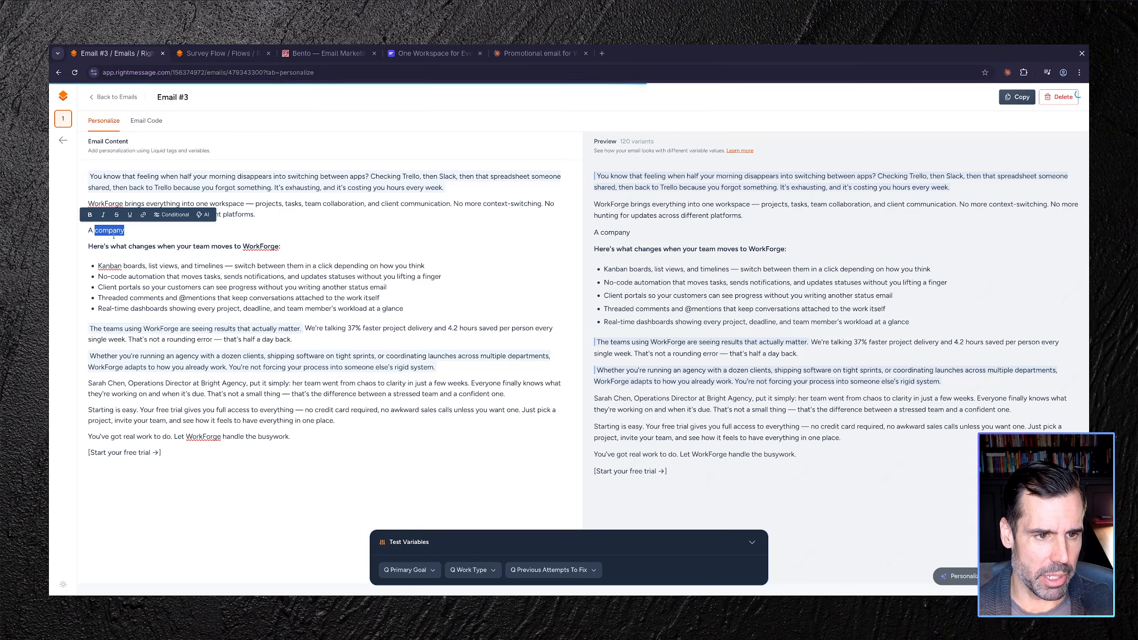
left_click(172, 215)
type("work")
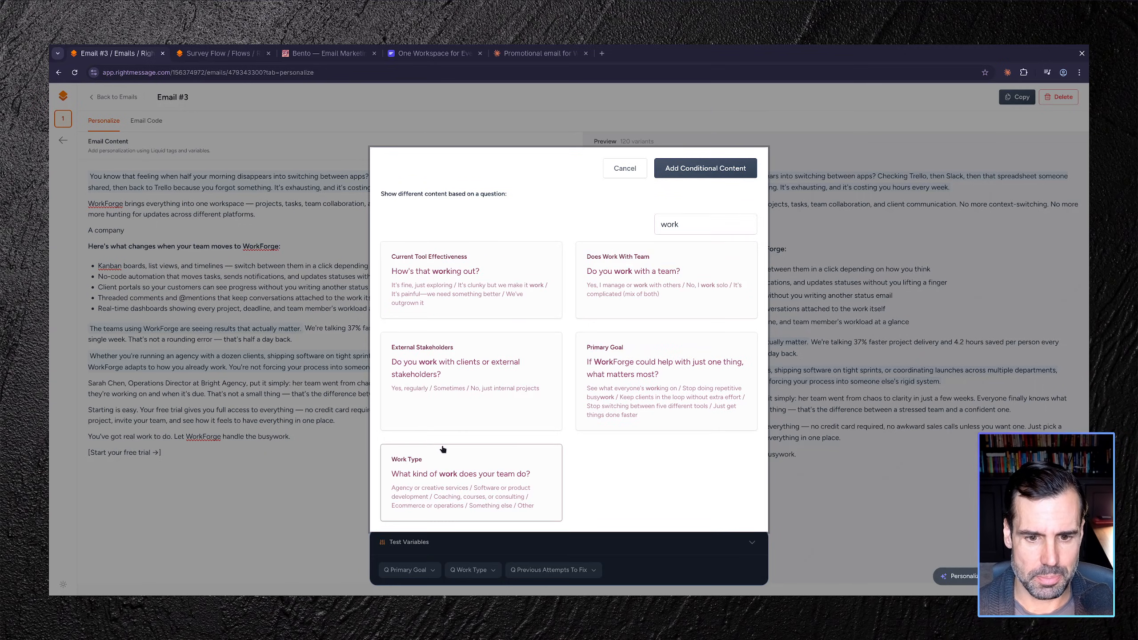
left_click(445, 452)
- Add the conditional texts "agency" for agency, "software shop" for software, "coach" for coaching and "online store" for ecommerce, keeping "company" as default
left_click(468, 299)
type("agency")
key("Tab")
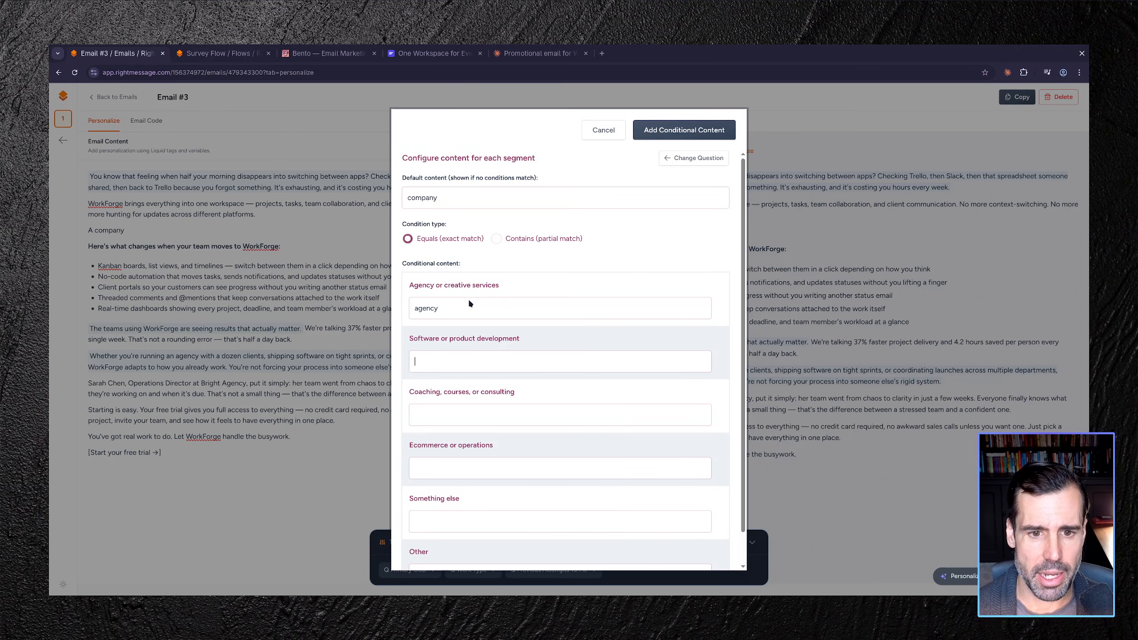
type("software shop")
key("Tab")
type("coach")
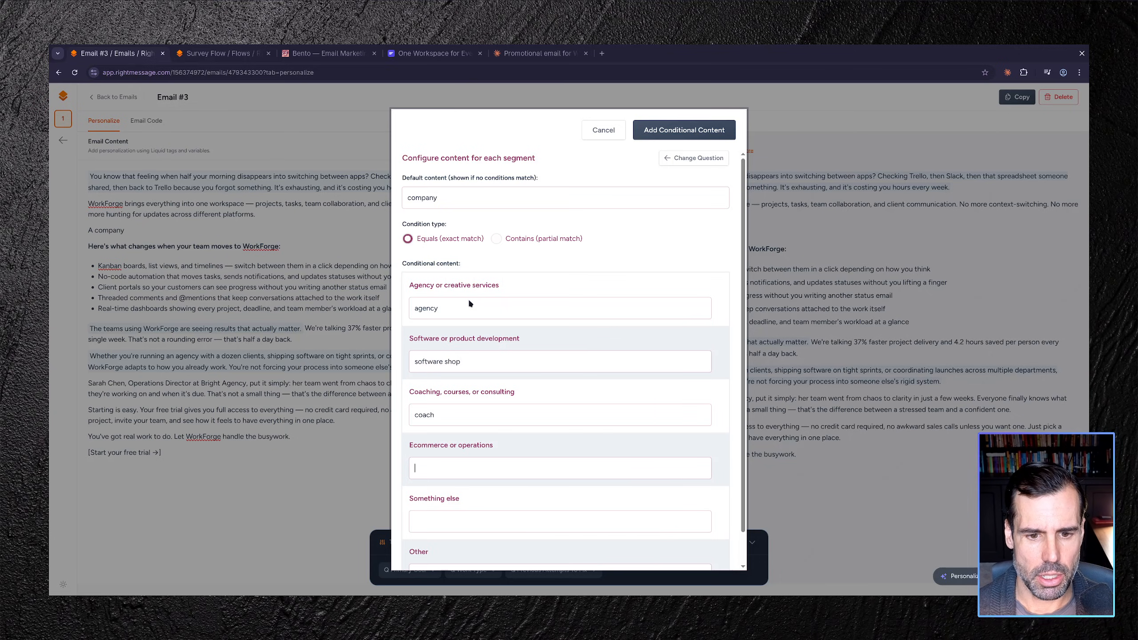
key("Tab")
type("online store")
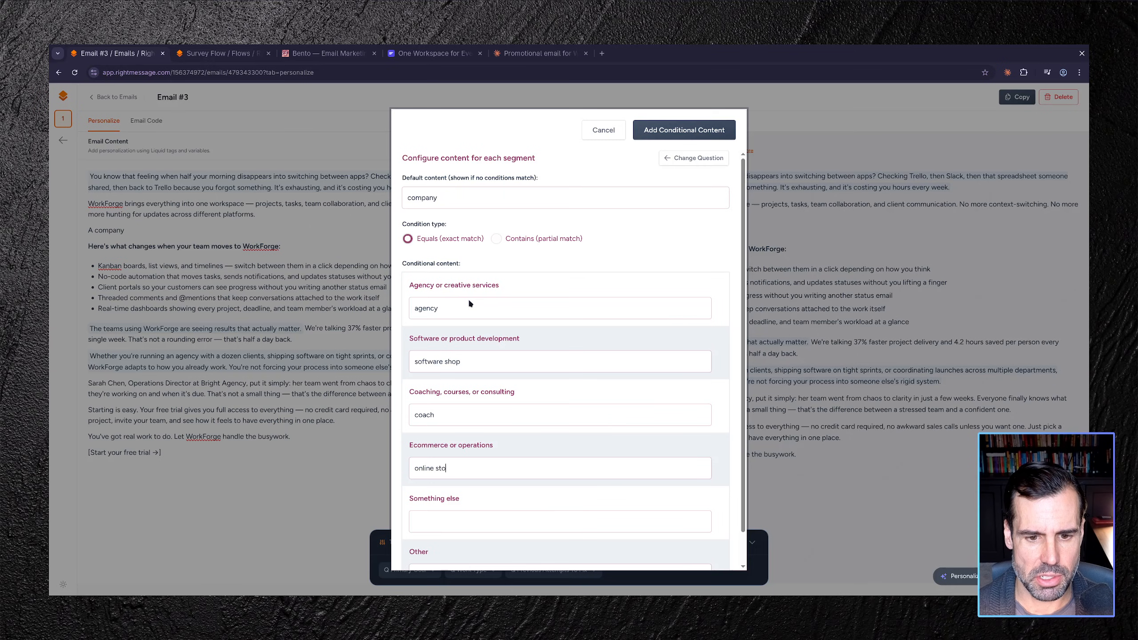
left_click(648, 135)
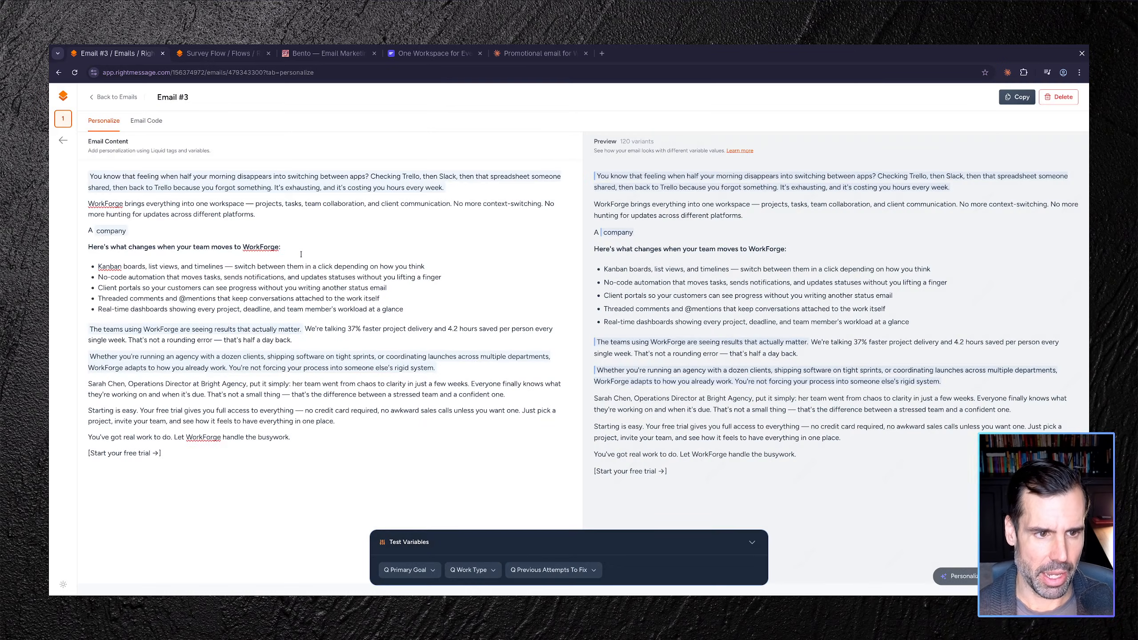
- Check the conditional texts for "company" and preview the email with Work Type set to agency_creative and software_development
left_click(112, 231)
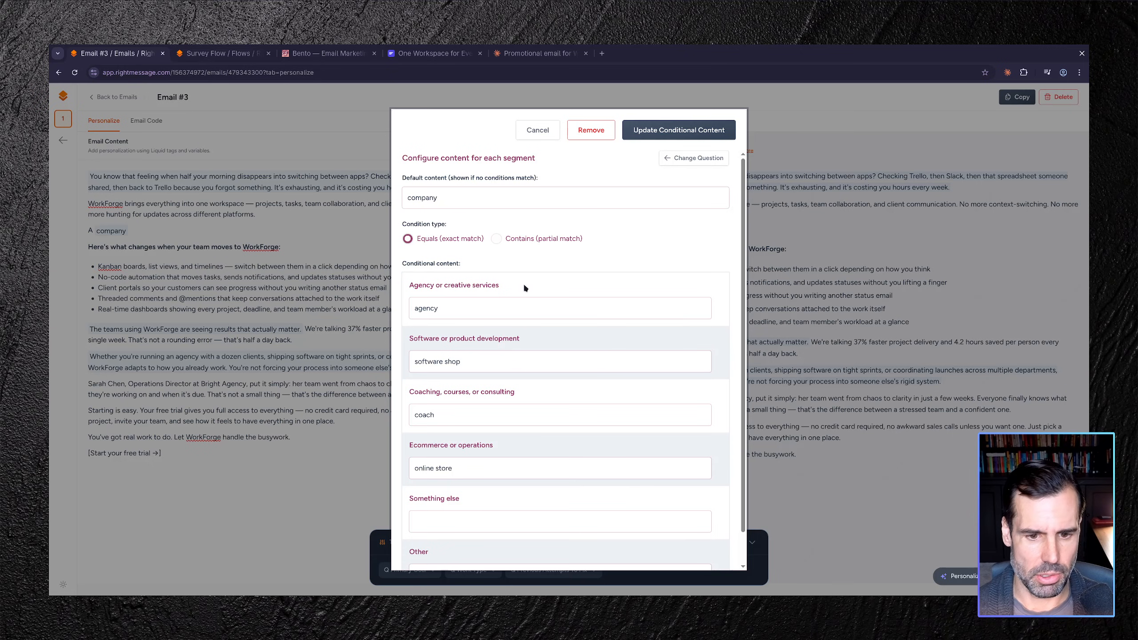
left_click(538, 136)
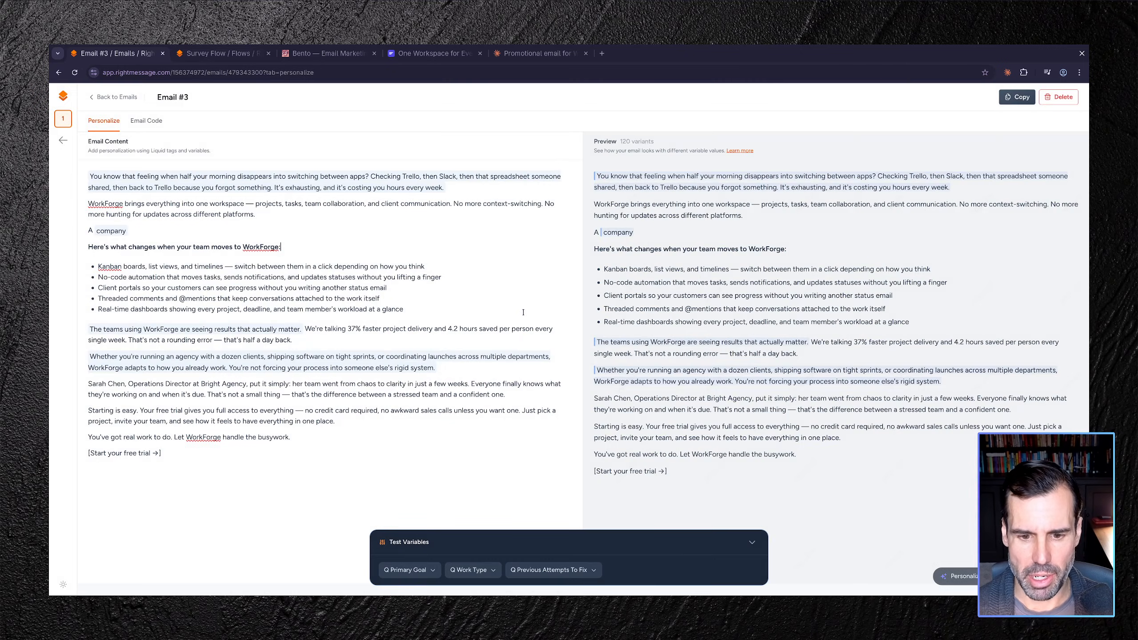
left_click(466, 570)
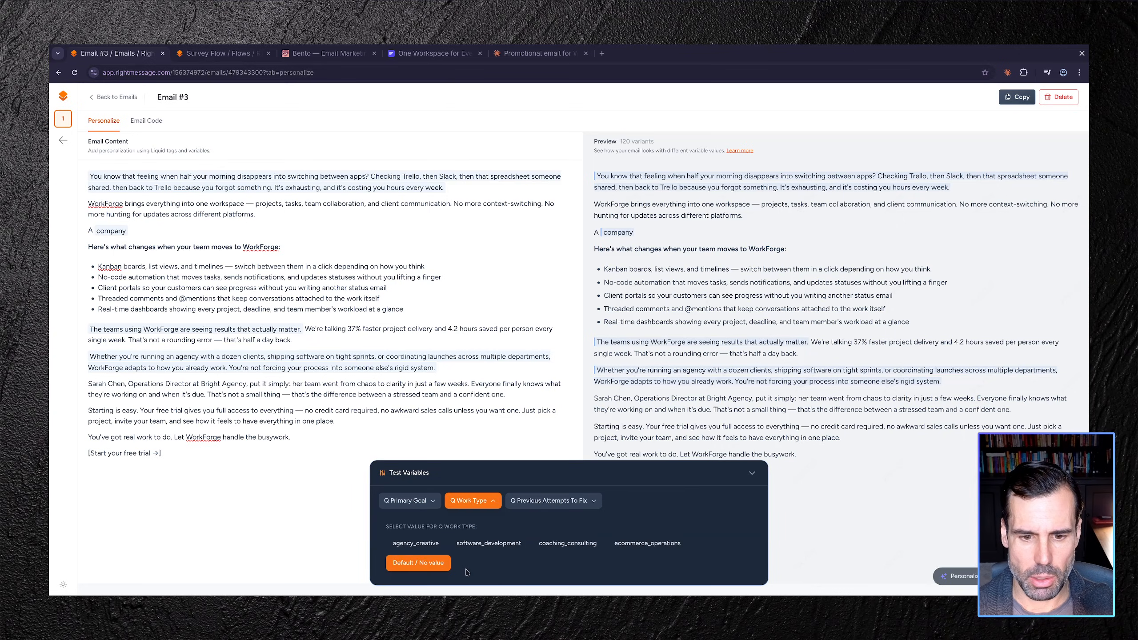
left_click(424, 549)
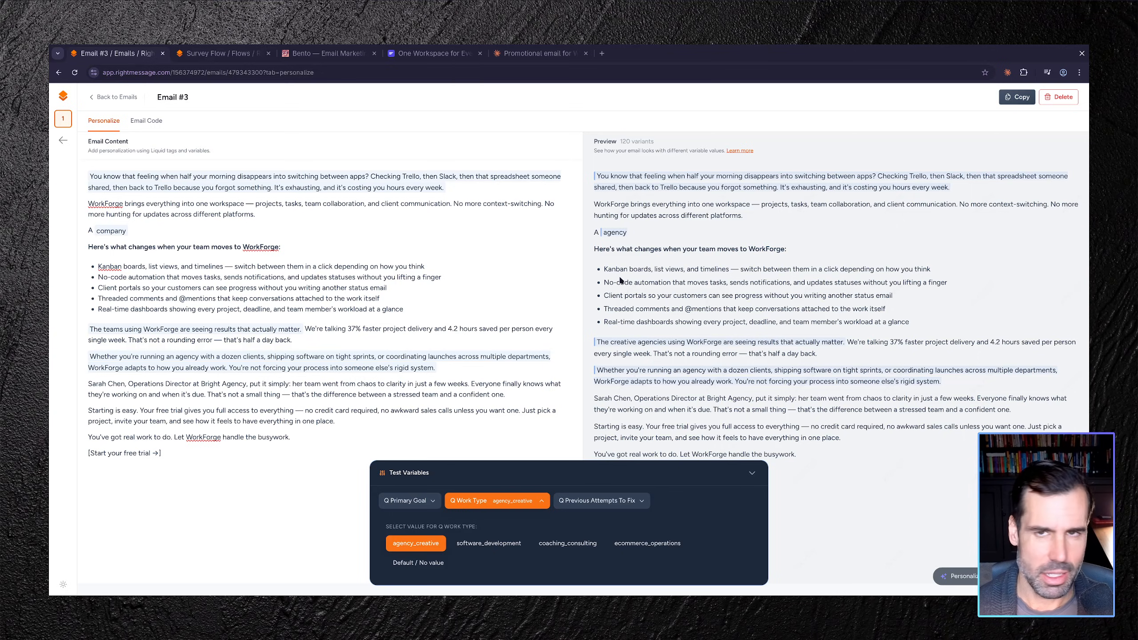
left_click(477, 545)
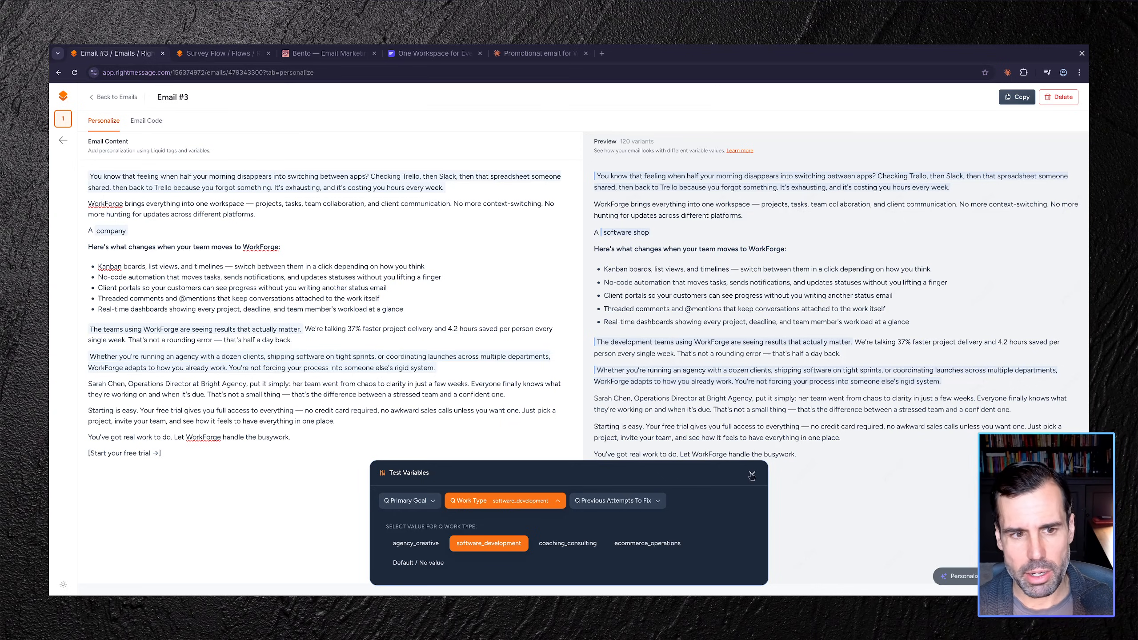
left_click(752, 473)
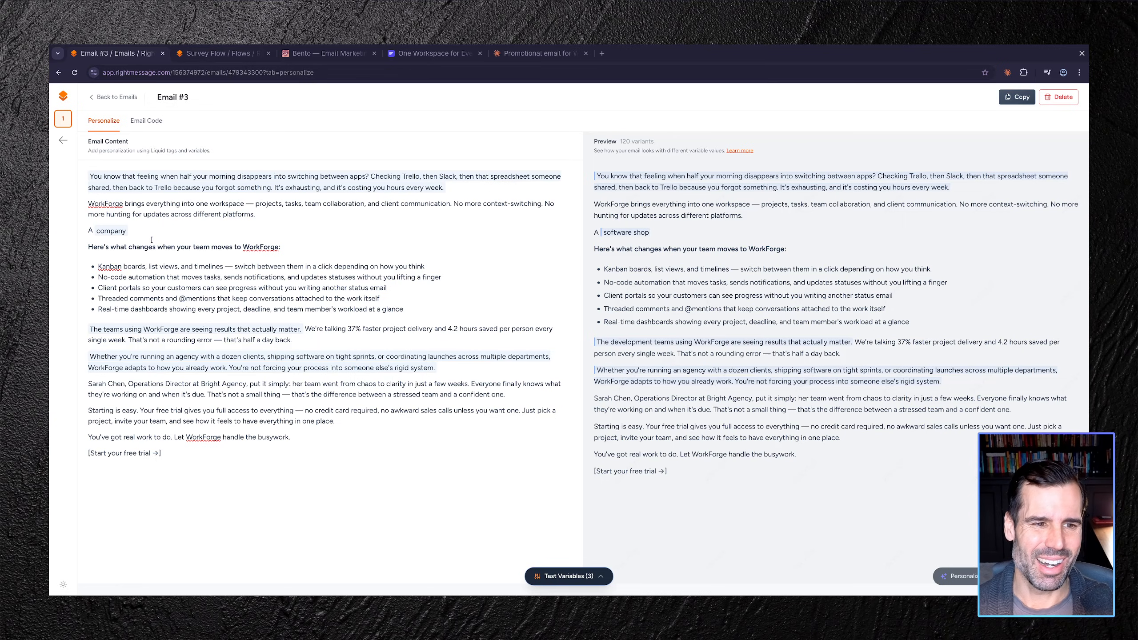
- Include the article in the conditional texts for "company": "An agency", "A software shop" and "A coach"
left_click(112, 231)
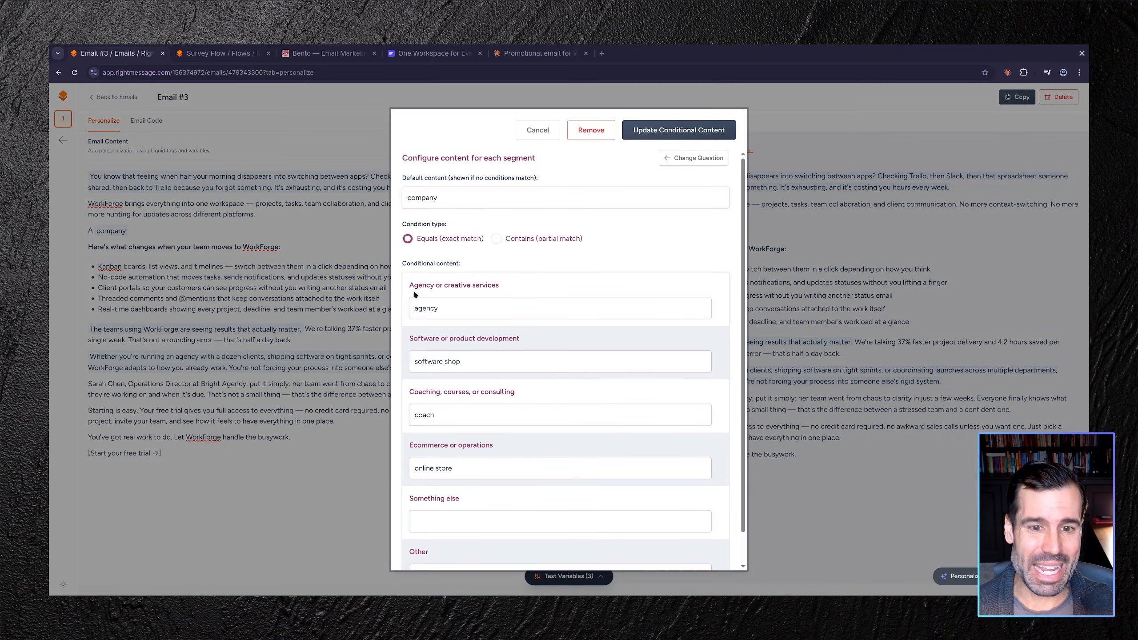
double_click(414, 308)
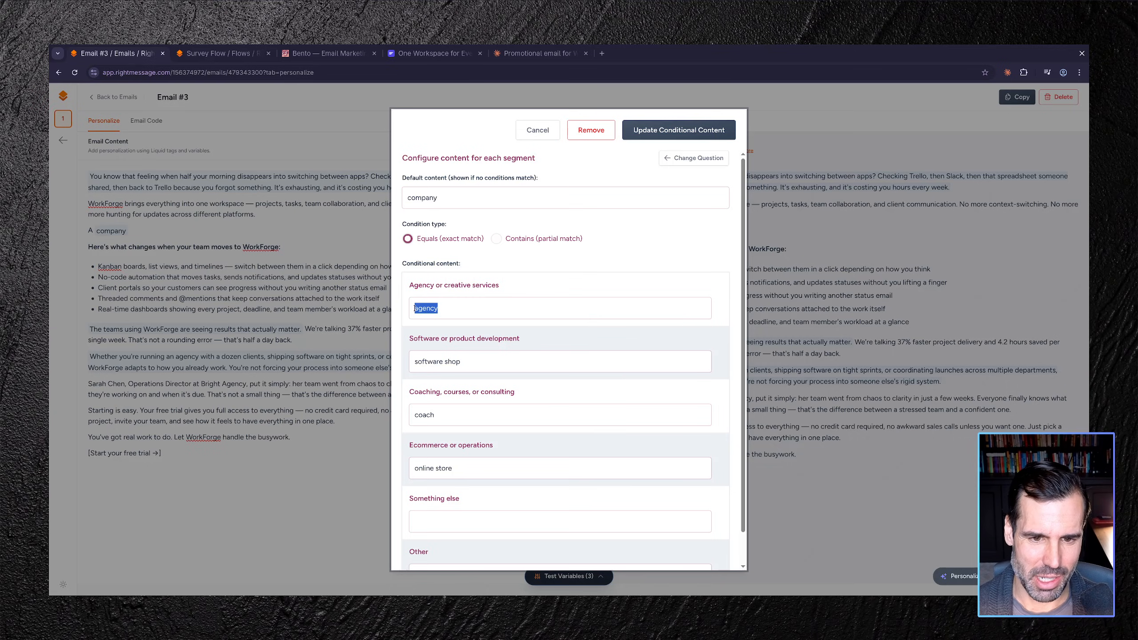
left_click(414, 309)
type("An")
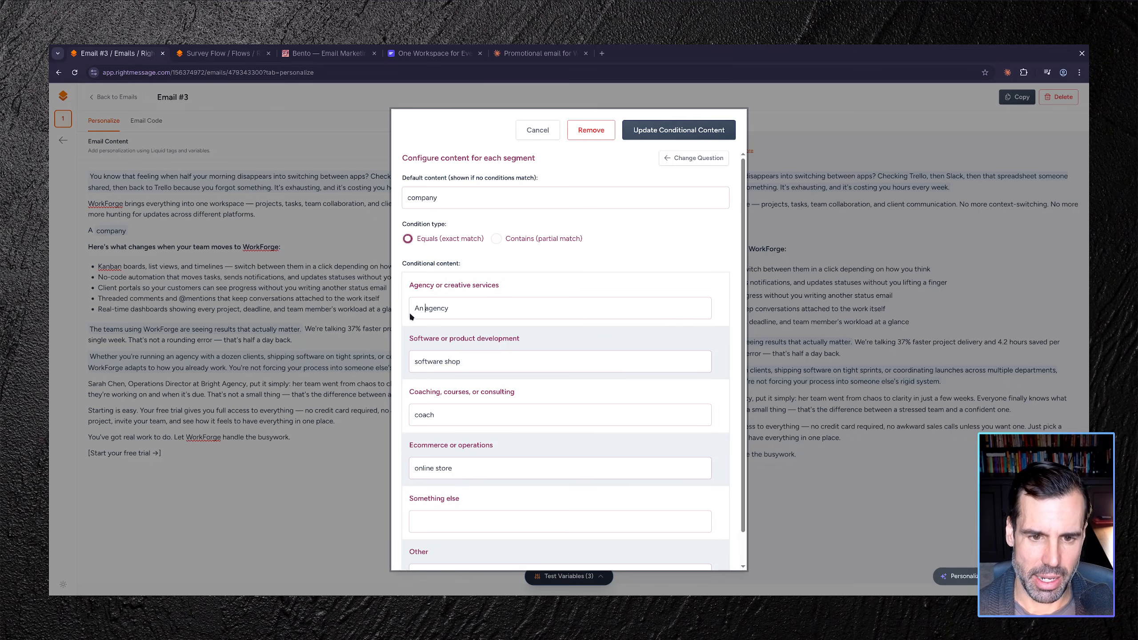
left_click(416, 361)
type("A")
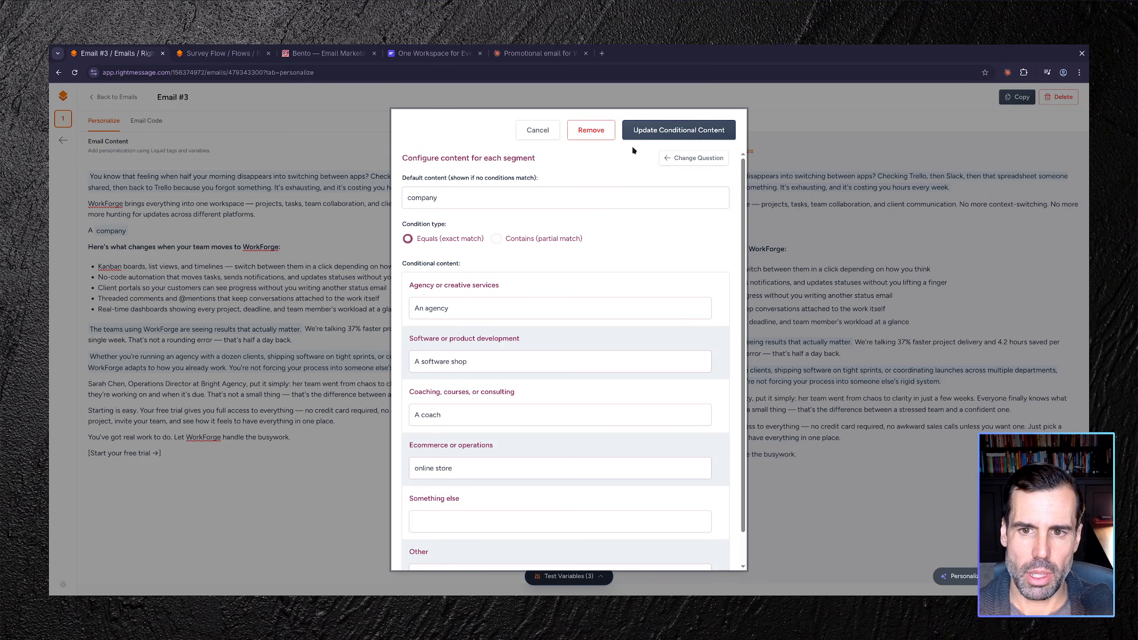
left_click(664, 131)
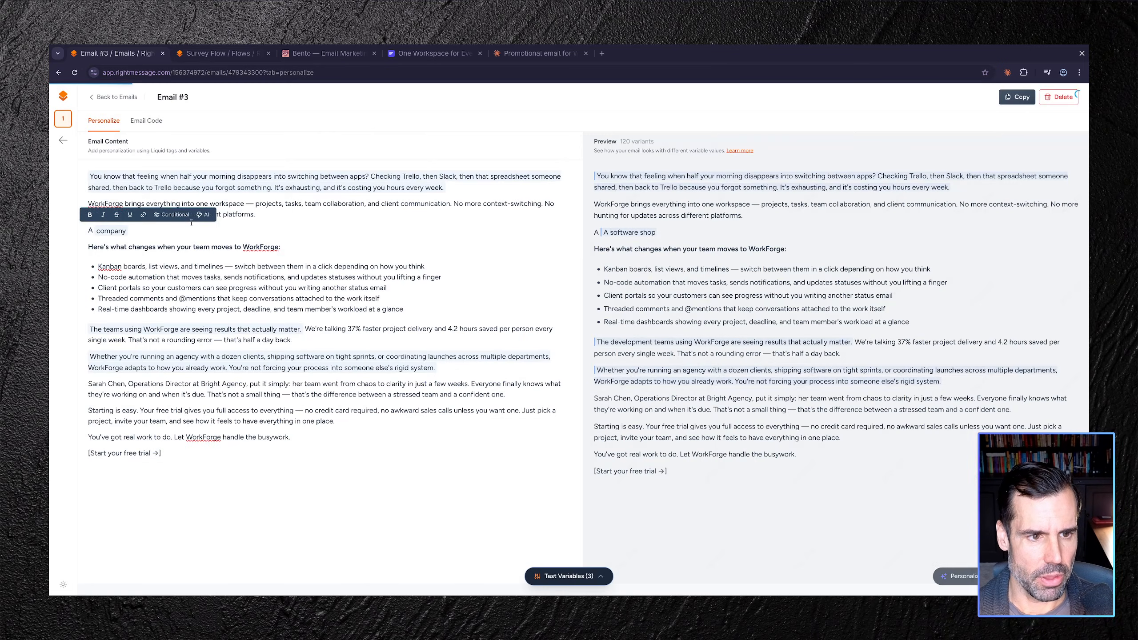
- Delete the static "A" before the conditional word "company" and set its default content to "A company"
key("BackSpace")
key("BackSpace")
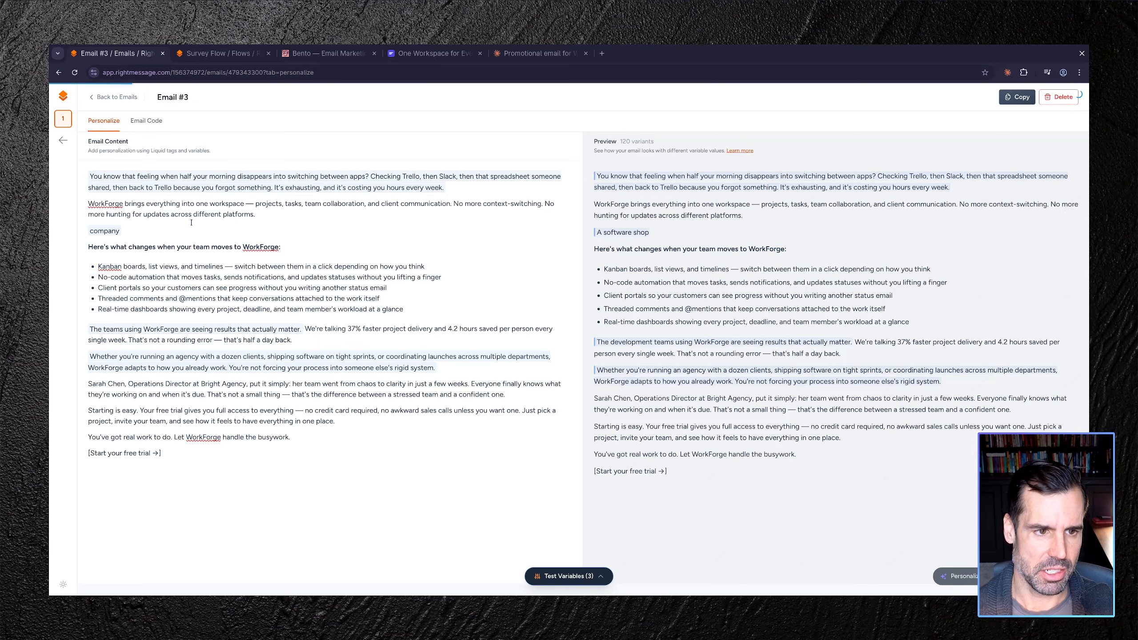
left_click(108, 231)
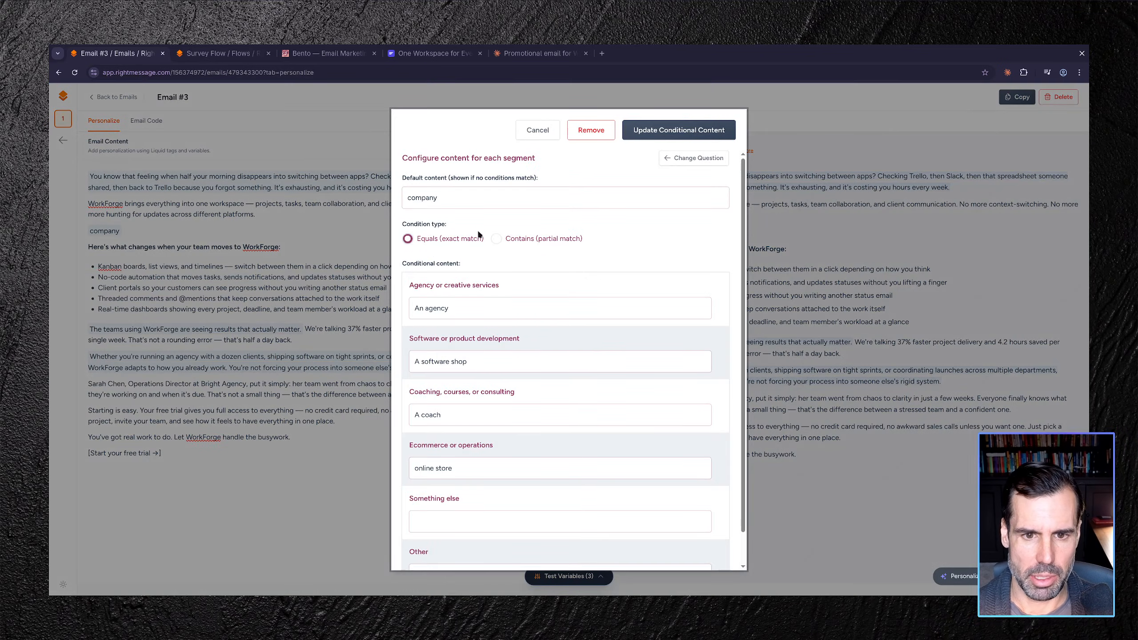
left_click(407, 197)
type("A")
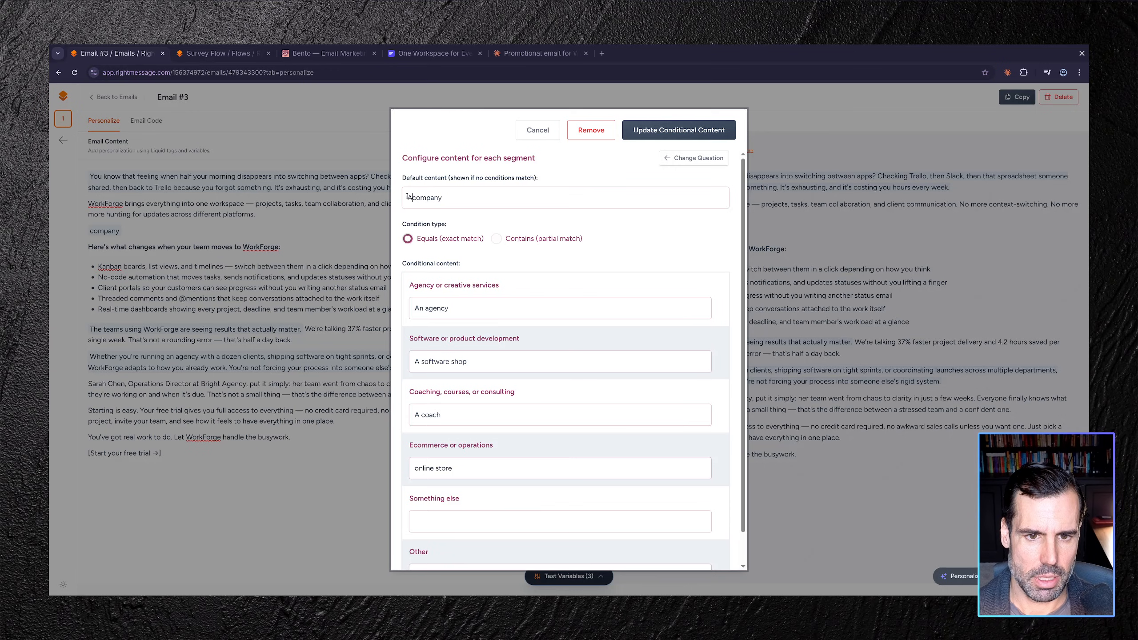
left_click(647, 131)
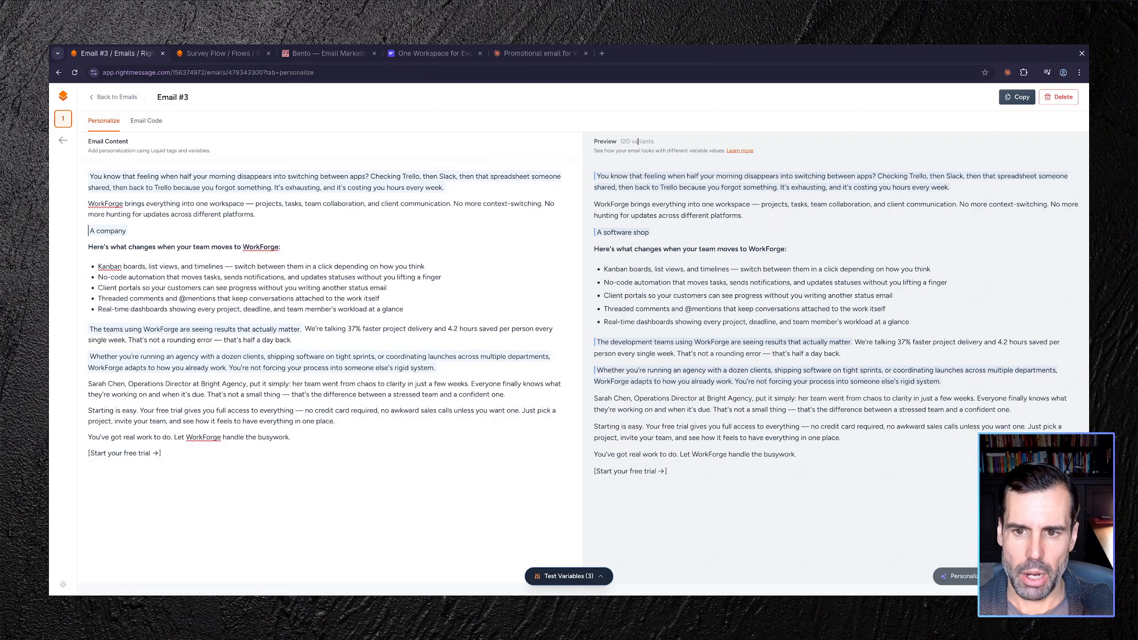